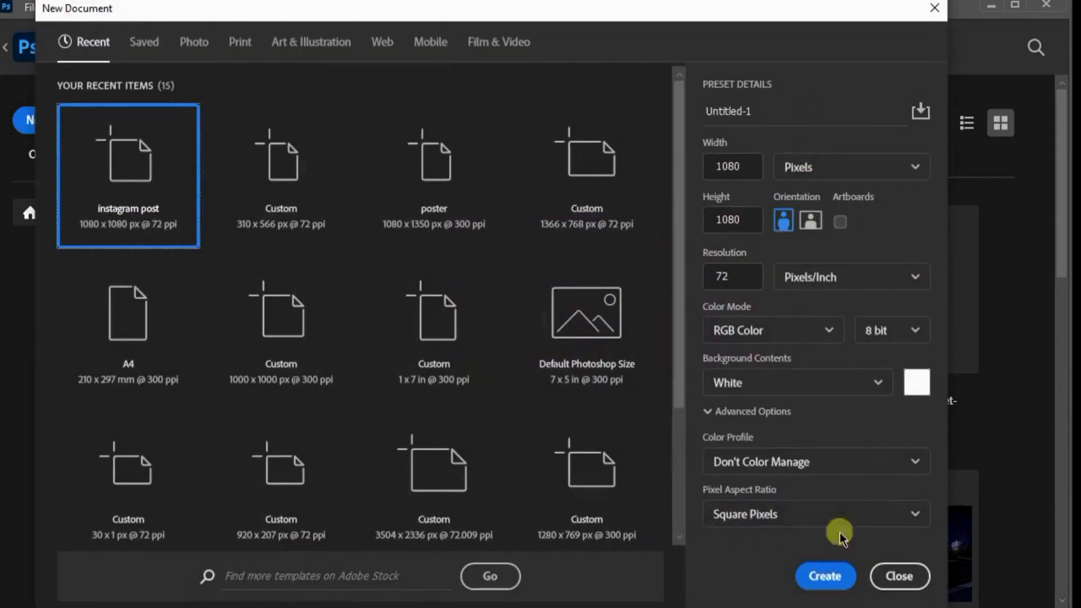
Create a 1080 × 1080 px document at 72 ppi and give its layer a reversed linear magenta-purple Gradient Overlay, angle -112°, scale 74%
{"action": "left_click", "coordinate": [831, 581]}
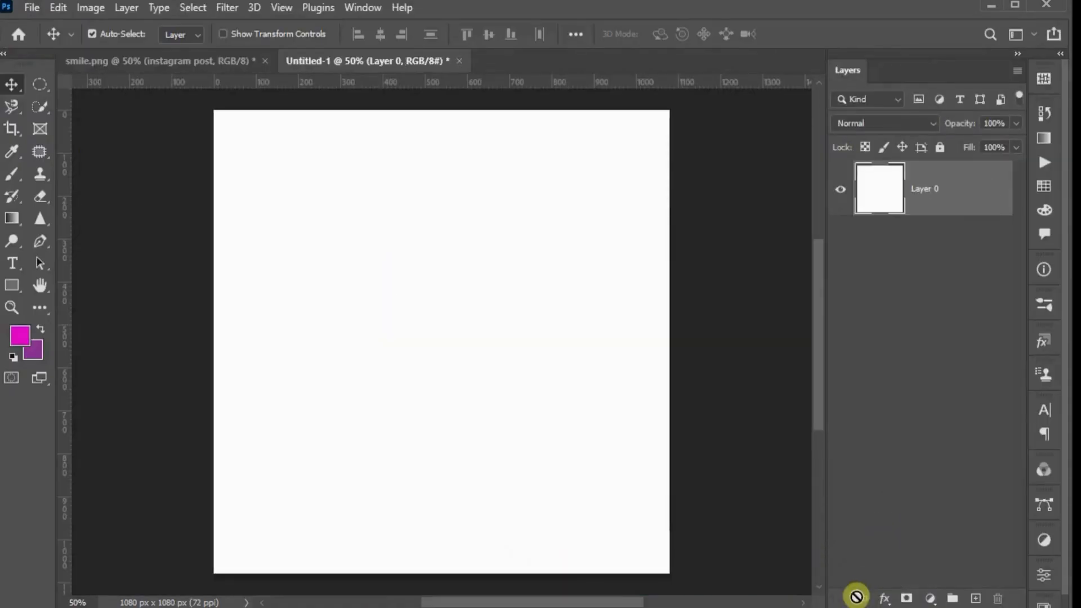
{"action": "left_click", "coordinate": [884, 598]}
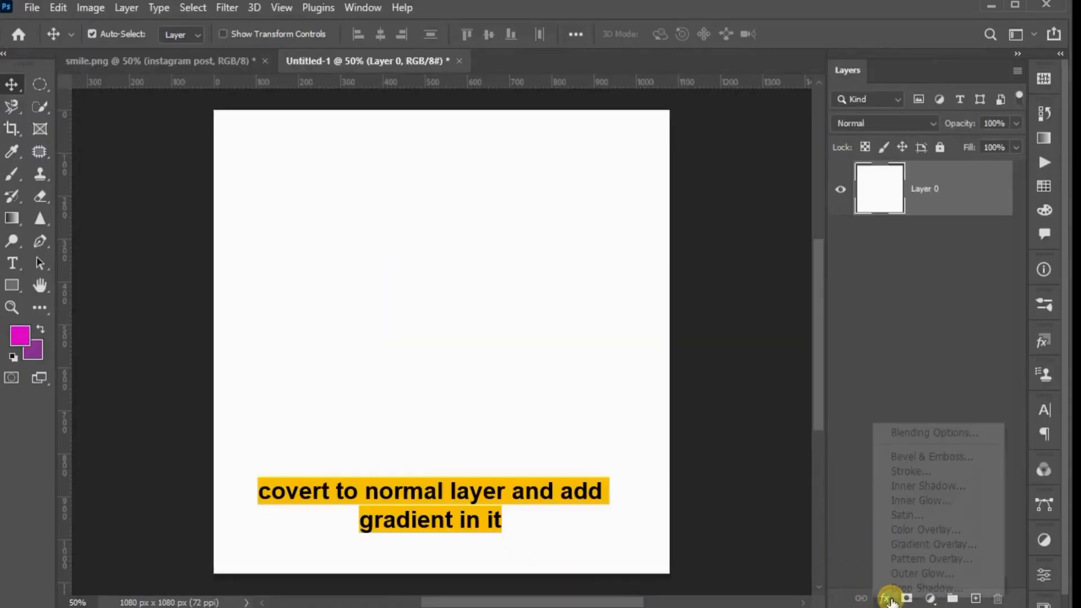
{"action": "left_click", "coordinate": [921, 546]}
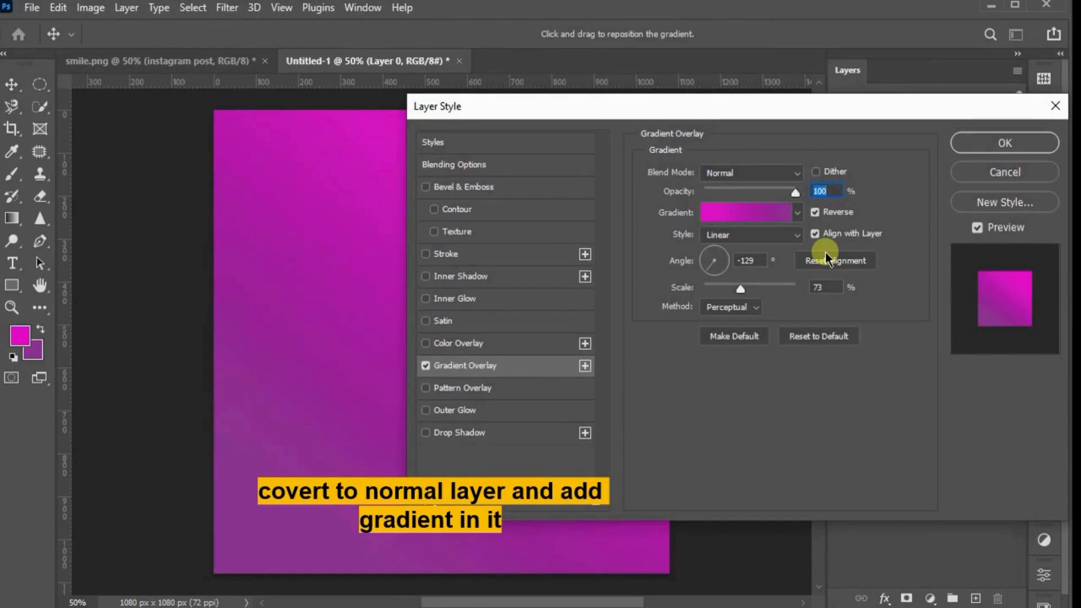
{"action": "left_click_drag", "start_coordinate": [737, 290], "coordinate": [728, 292]}
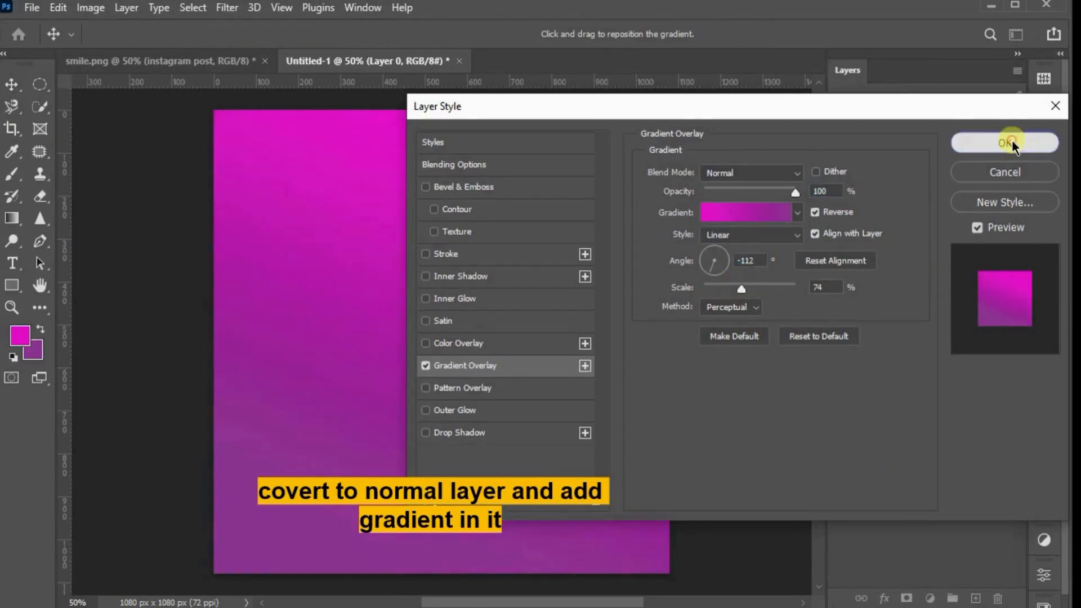
{"action": "left_click", "coordinate": [1005, 142]}
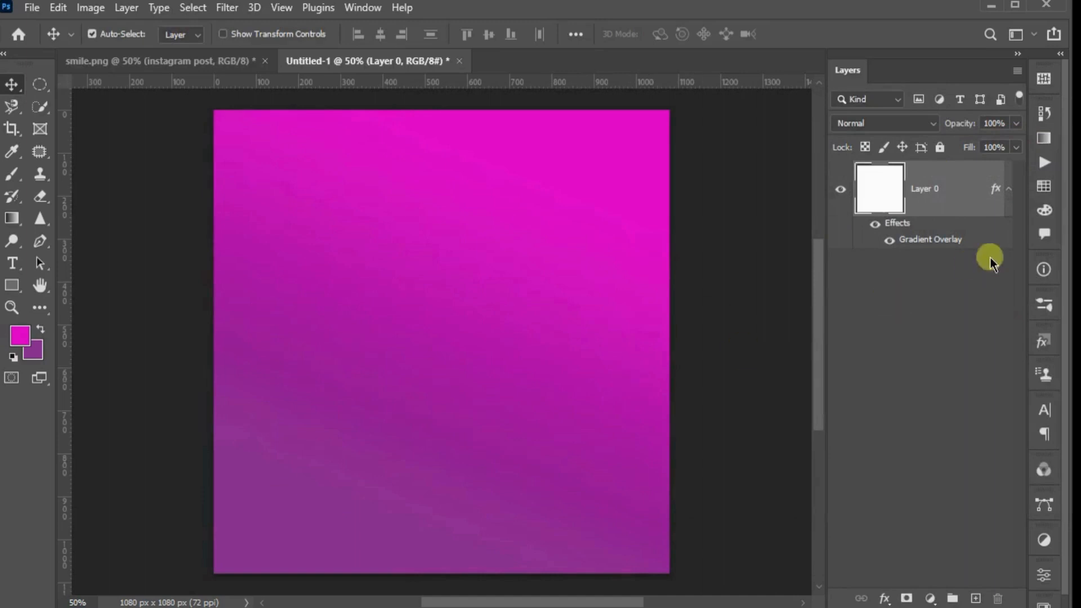
Copy the layer style of the gradient-filled base layer
{"action": "right_click", "coordinate": [918, 203]}
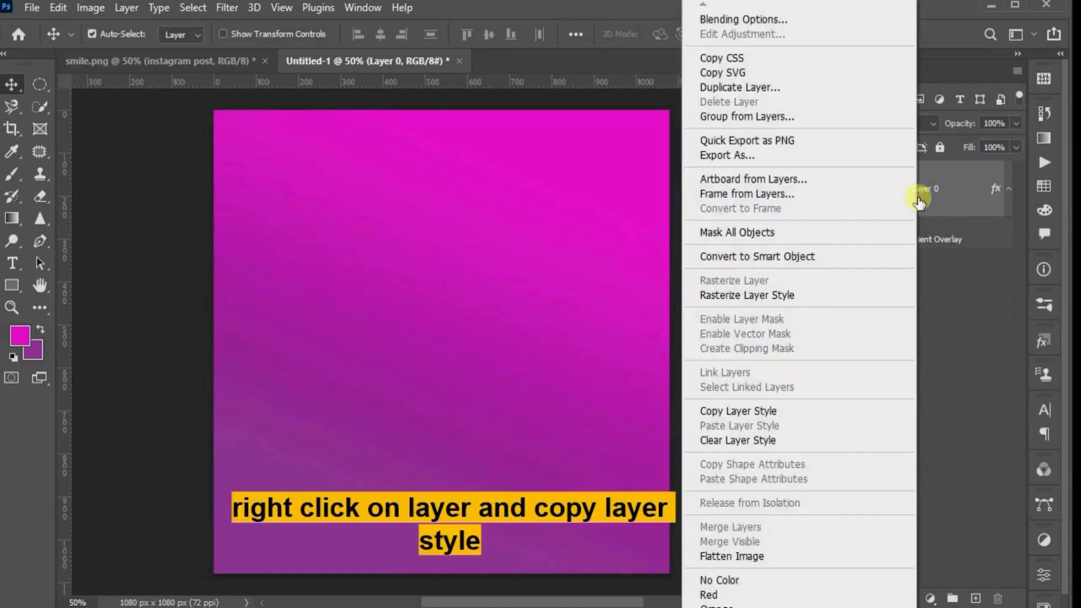
{"action": "left_click", "coordinate": [726, 410]}
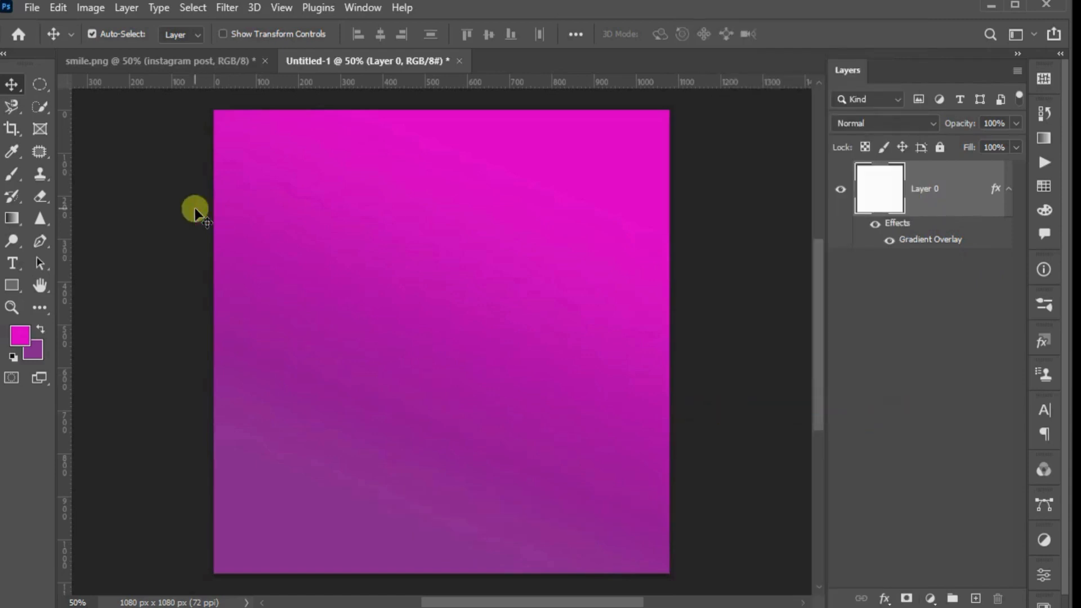
Draw an ellipse without stroke at the canvas's upper edge, fill it black and enlarge it to about 548 × 502 px
{"action": "right_click", "coordinate": [19, 285]}
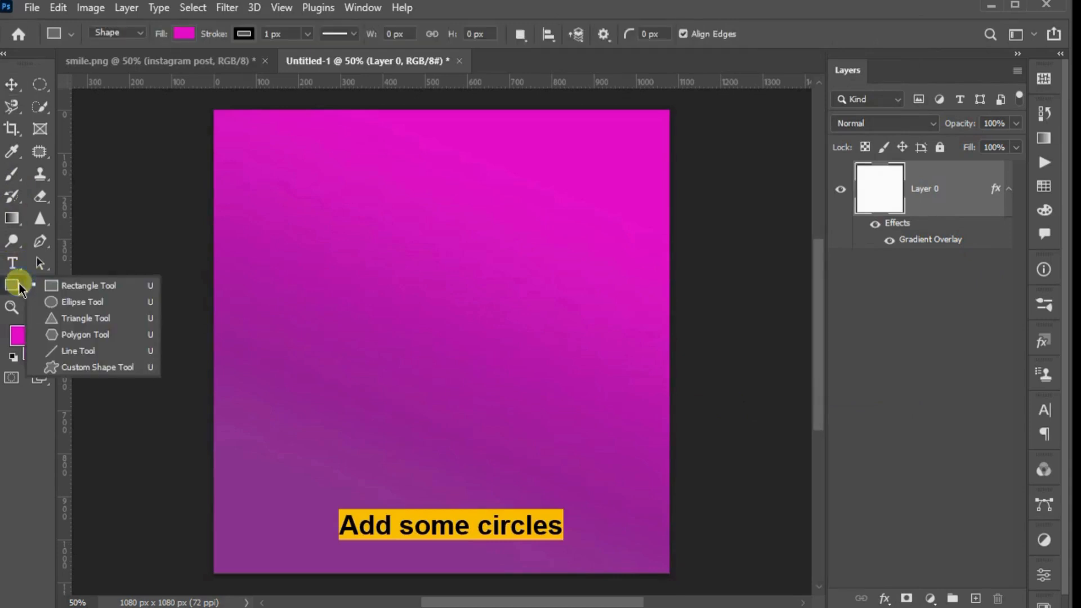
{"action": "left_click", "coordinate": [65, 302]}
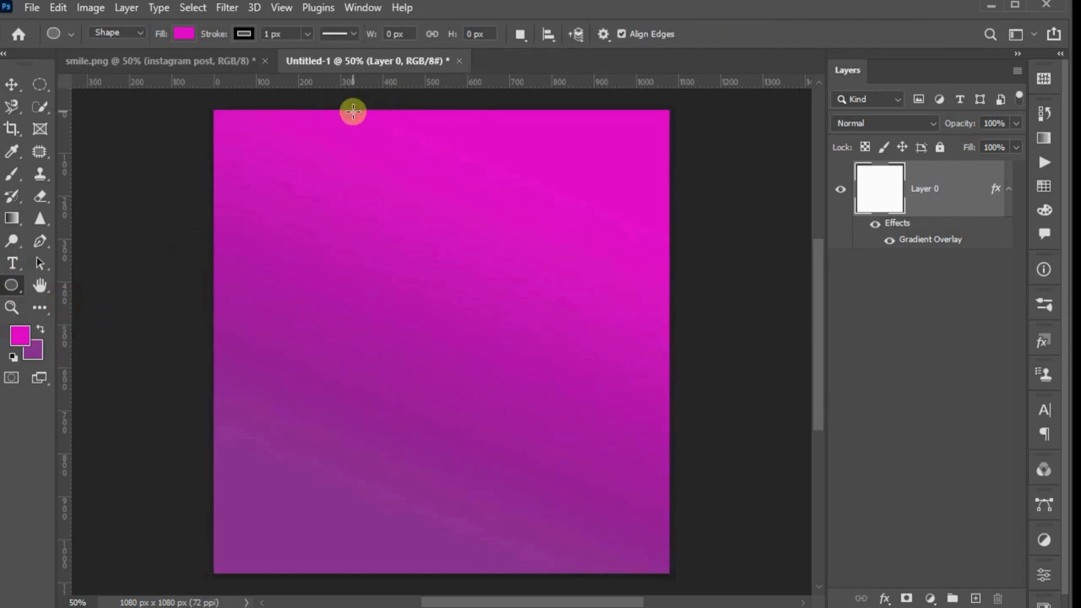
{"action": "left_click_drag", "start_coordinate": [353, 112], "coordinate": [562, 307]}
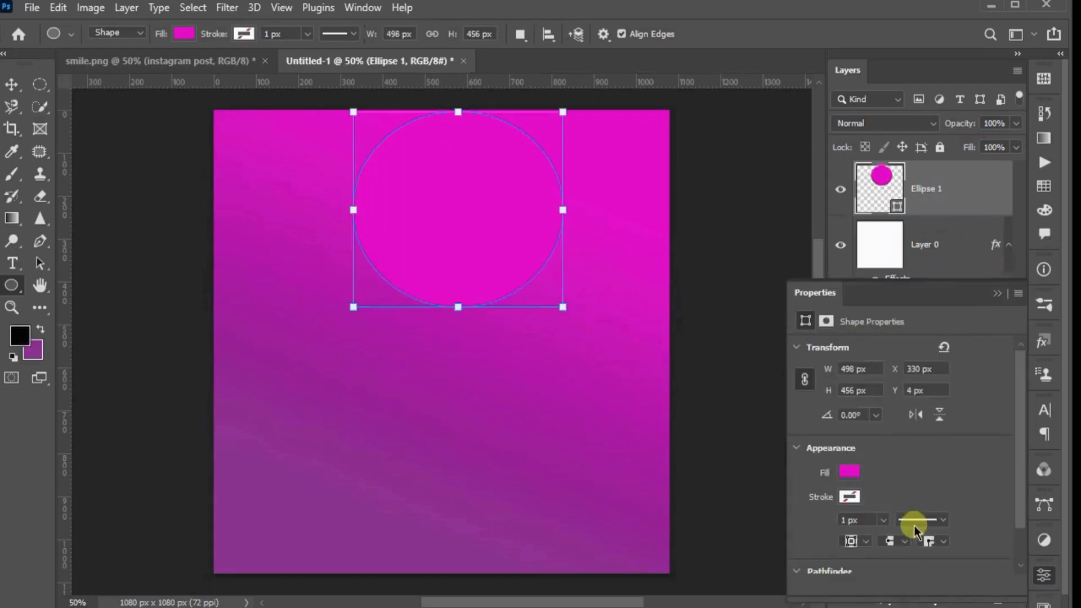
{"action": "left_click", "coordinate": [856, 474]}
{"action": "left_click", "coordinate": [822, 398]}
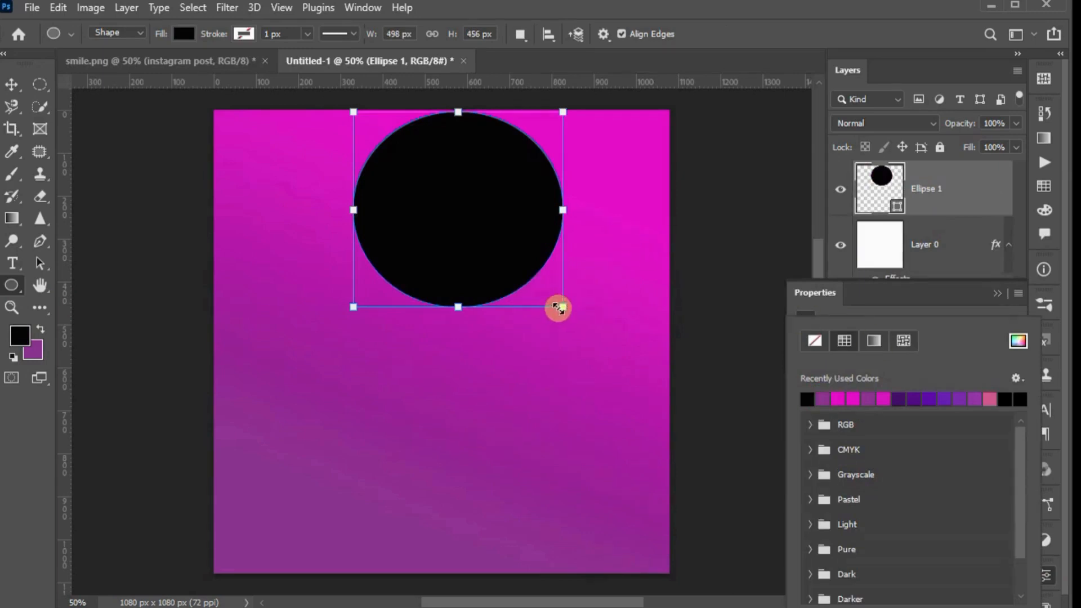
{"action": "left_click_drag", "start_coordinate": [560, 308], "coordinate": [581, 326]}
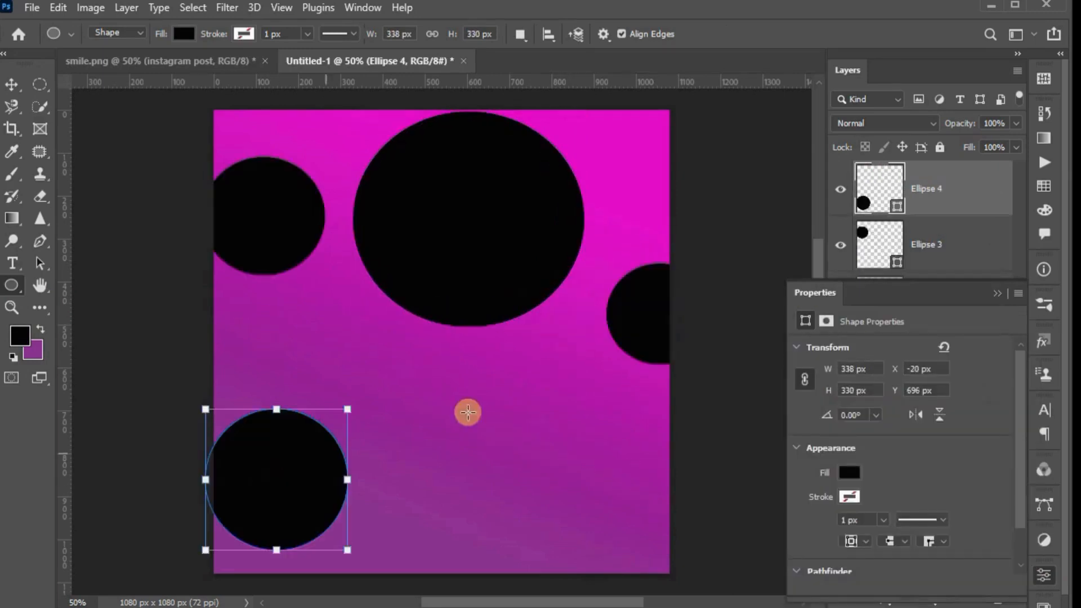
Add four smaller black ellipses around the canvas, the lower-right one about 270 × 252 px, and shift the circles, with some overlapping the canvas edges
{"action": "left_click_drag", "start_coordinate": [496, 369], "coordinate": [611, 478]}
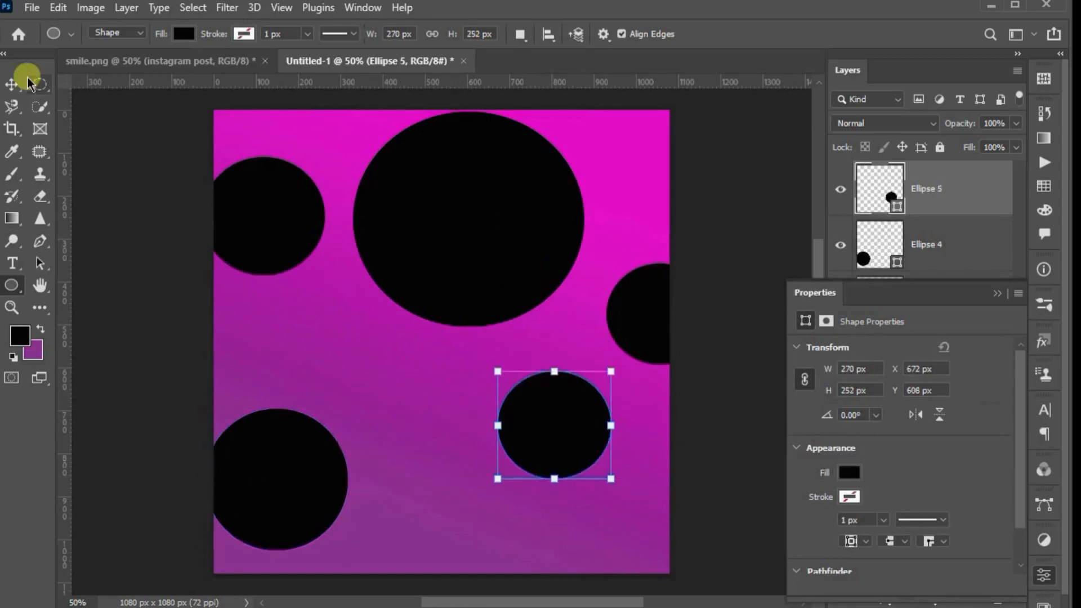
{"action": "left_click", "coordinate": [10, 85]}
{"action": "left_click_drag", "start_coordinate": [514, 197], "coordinate": [531, 173]}
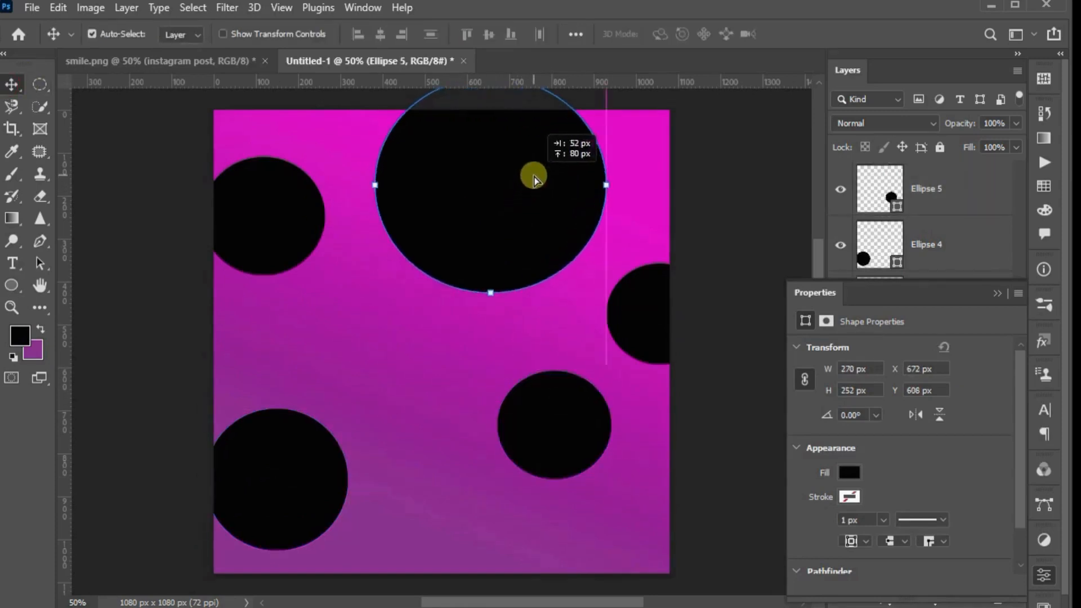
{"action": "left_click_drag", "start_coordinate": [254, 181], "coordinate": [242, 162]}
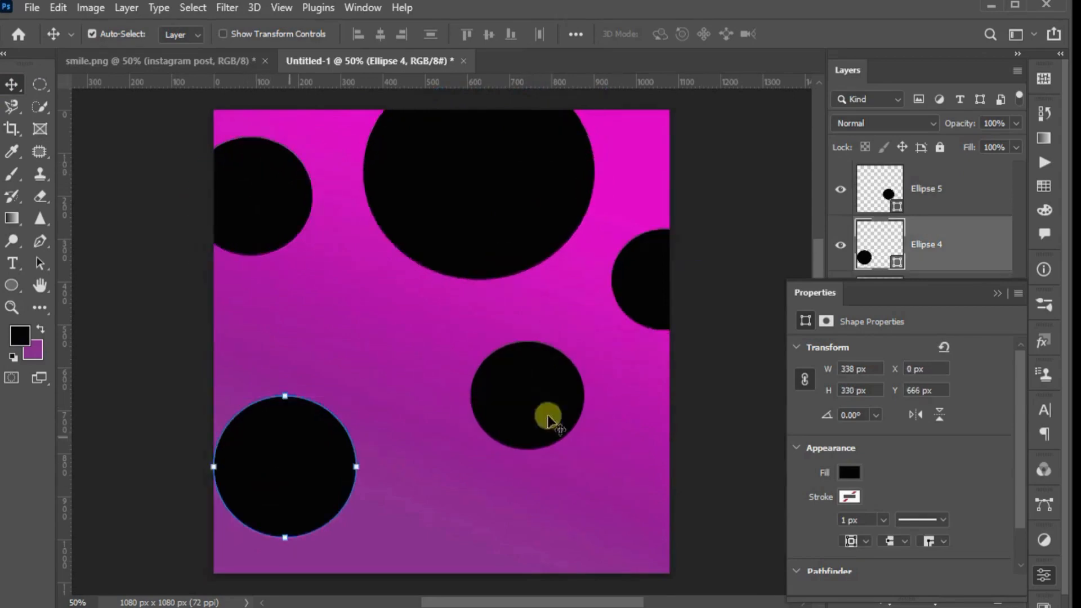
{"action": "left_click", "coordinate": [995, 293]}
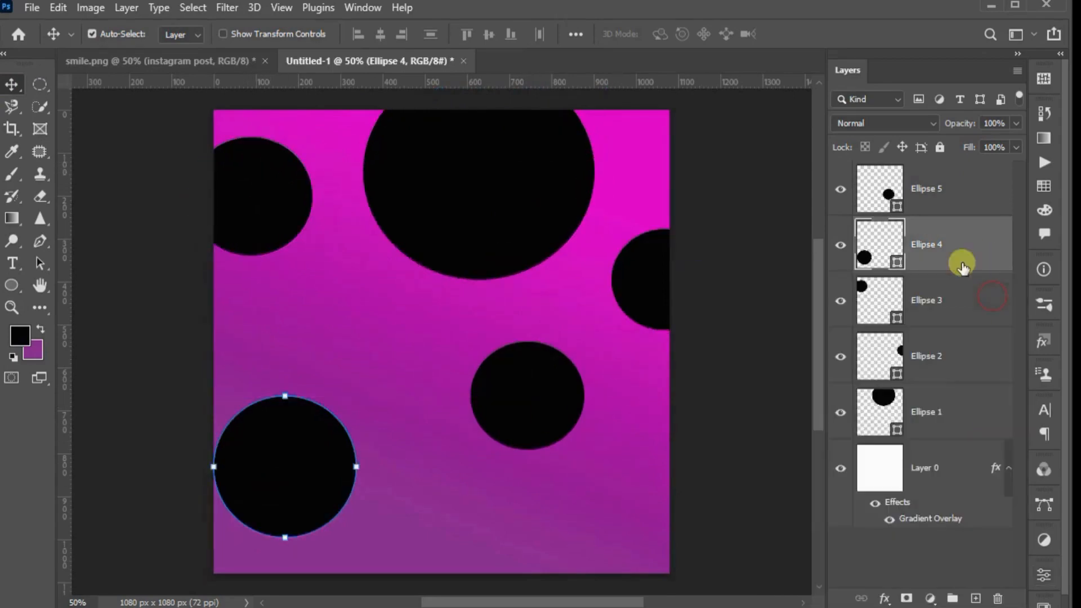
Paste the copied gradient layer style onto all five ellipse layers, from Ellipse 5 down to Ellipse 1
{"action": "right_click", "coordinate": [933, 190]}
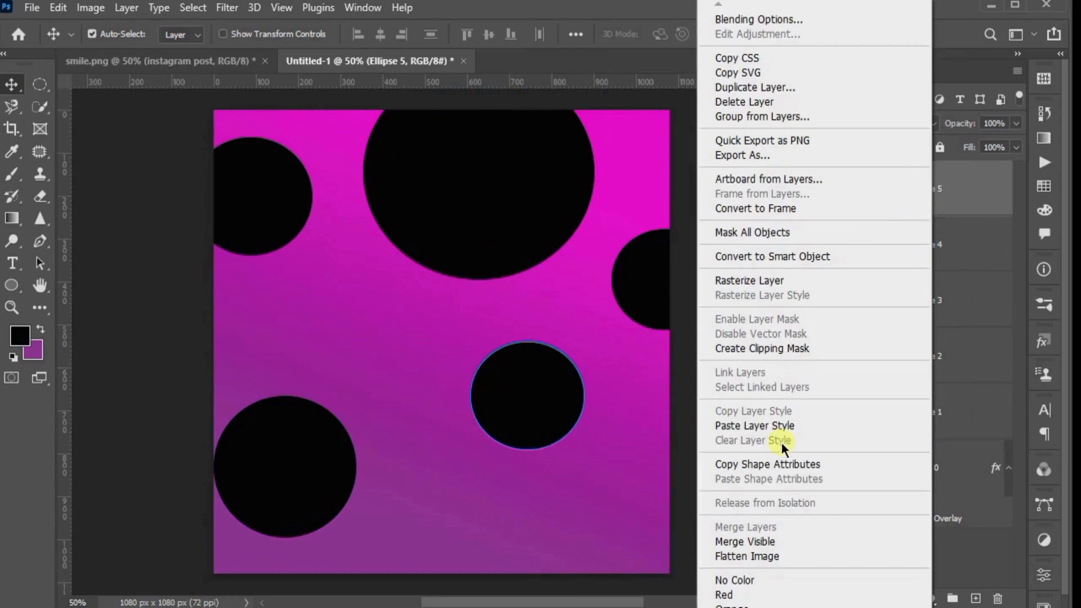
{"action": "left_click", "coordinate": [787, 427]}
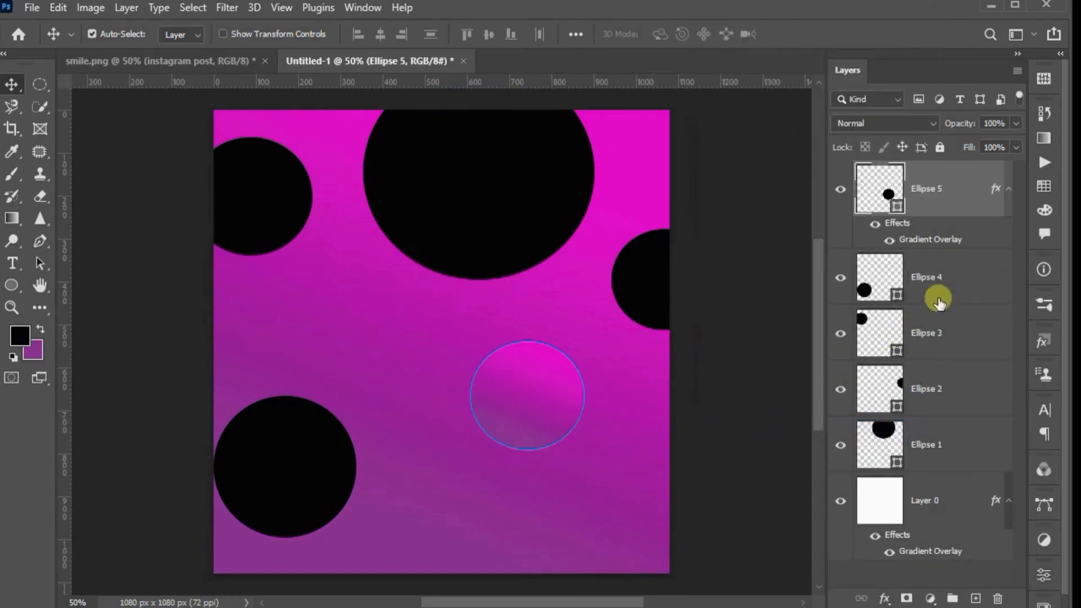
{"action": "right_click", "coordinate": [941, 282]}
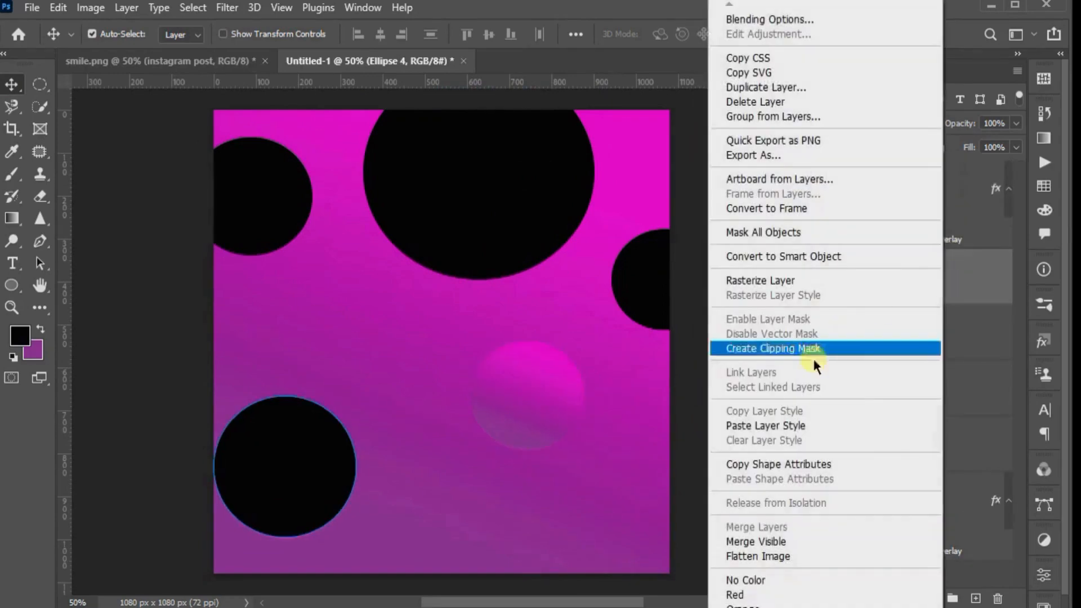
{"action": "left_click", "coordinate": [795, 420]}
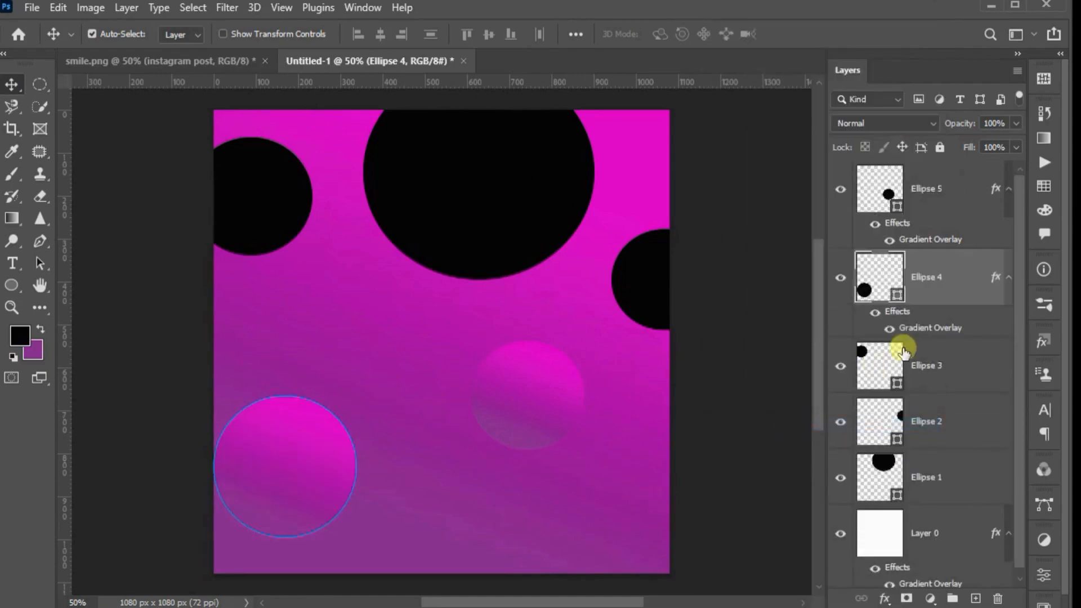
{"action": "right_click", "coordinate": [945, 380]}
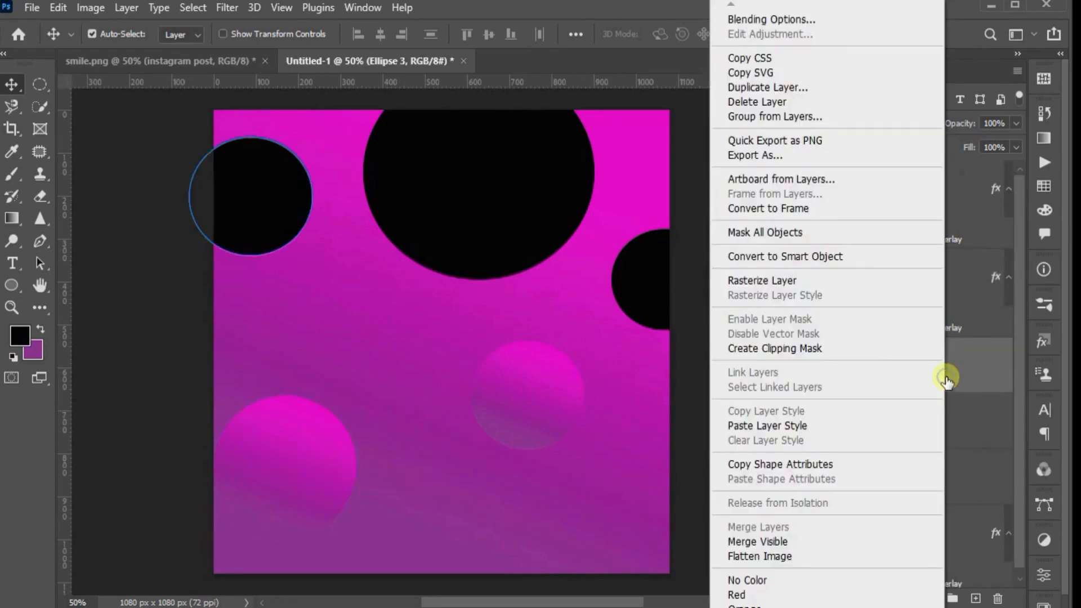
{"action": "left_click", "coordinate": [790, 429]}
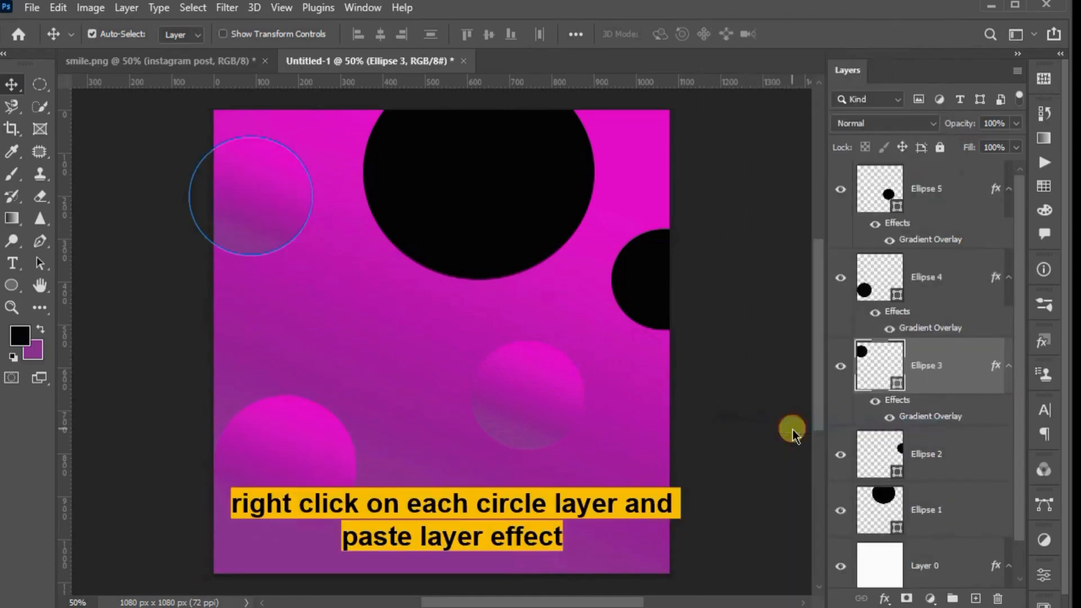
{"action": "right_click", "coordinate": [944, 450]}
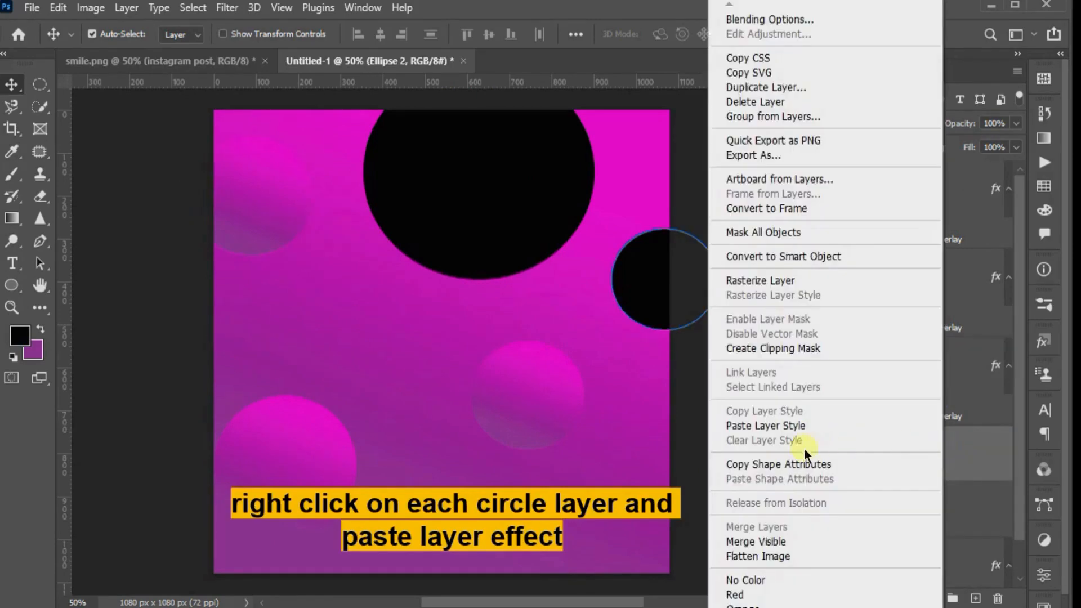
{"action": "left_click", "coordinate": [797, 426]}
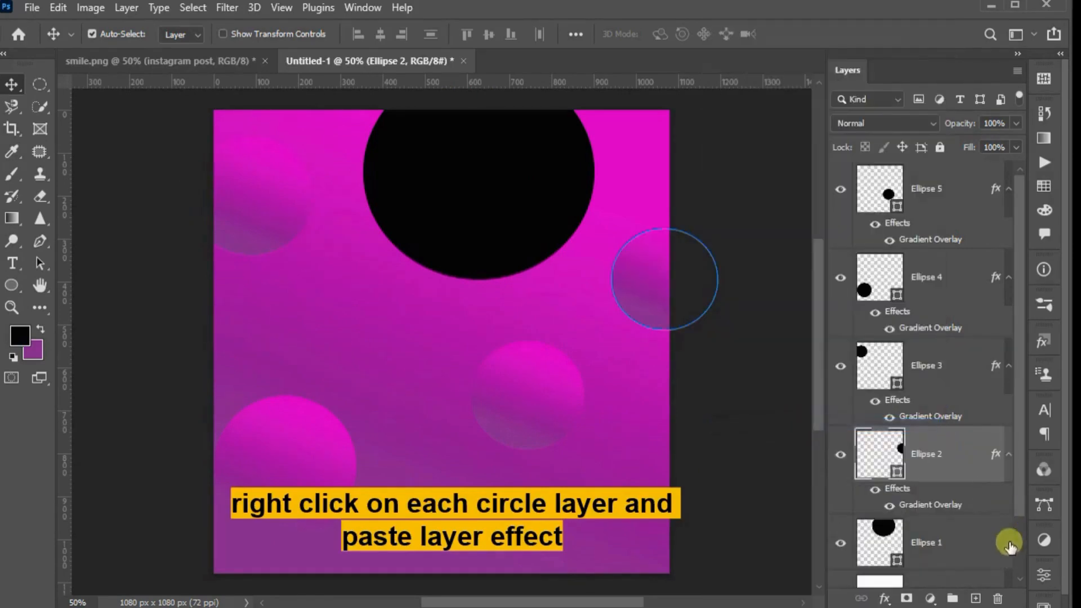
{"action": "right_click", "coordinate": [968, 537]}
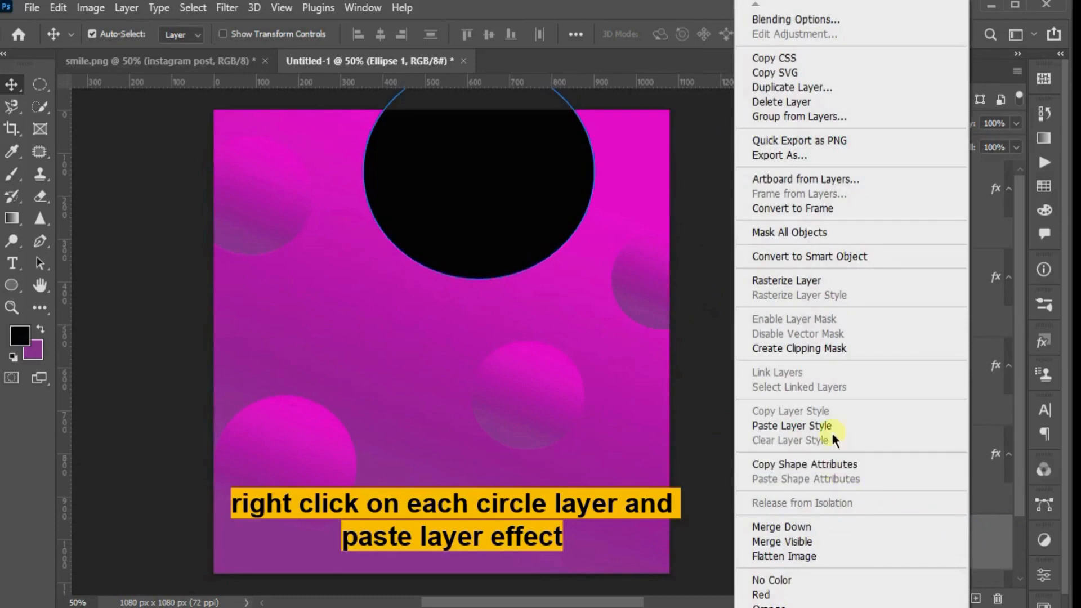
{"action": "left_click", "coordinate": [831, 427]}
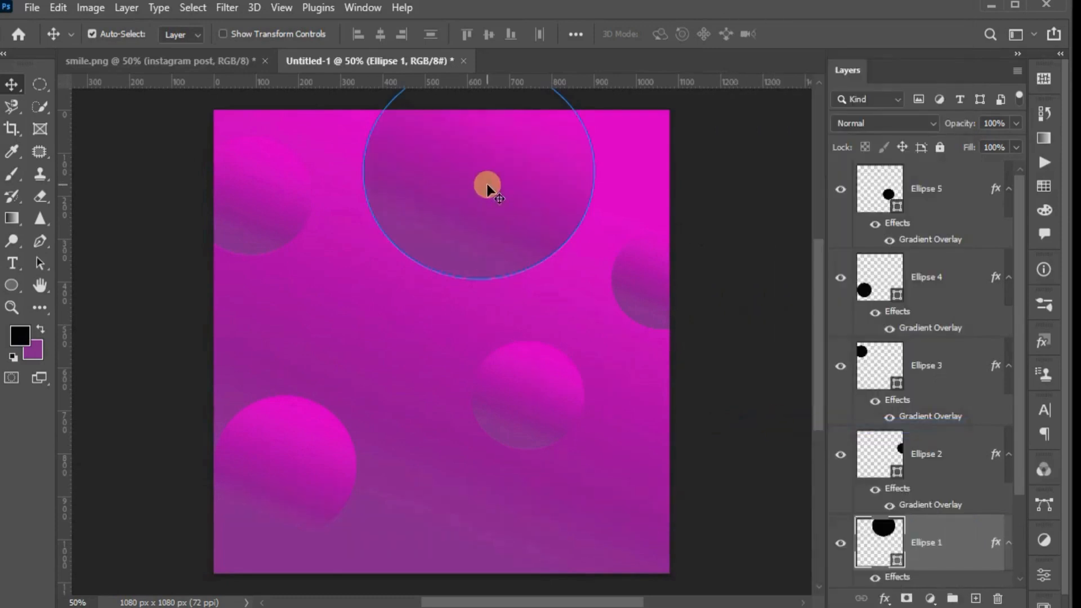
Move the lower-left circle straight up along the canvas's left edge and deselect it
{"action": "mouse_move", "coordinate": [487, 189]}
{"action": "left_mouse_down"}
{"action": "mouse_move", "coordinate": [497, 188]}
{"action": "mouse_move", "coordinate": [492, 202]}
{"action": "mouse_move", "coordinate": [494, 191]}
{"action": "left_mouse_up"}
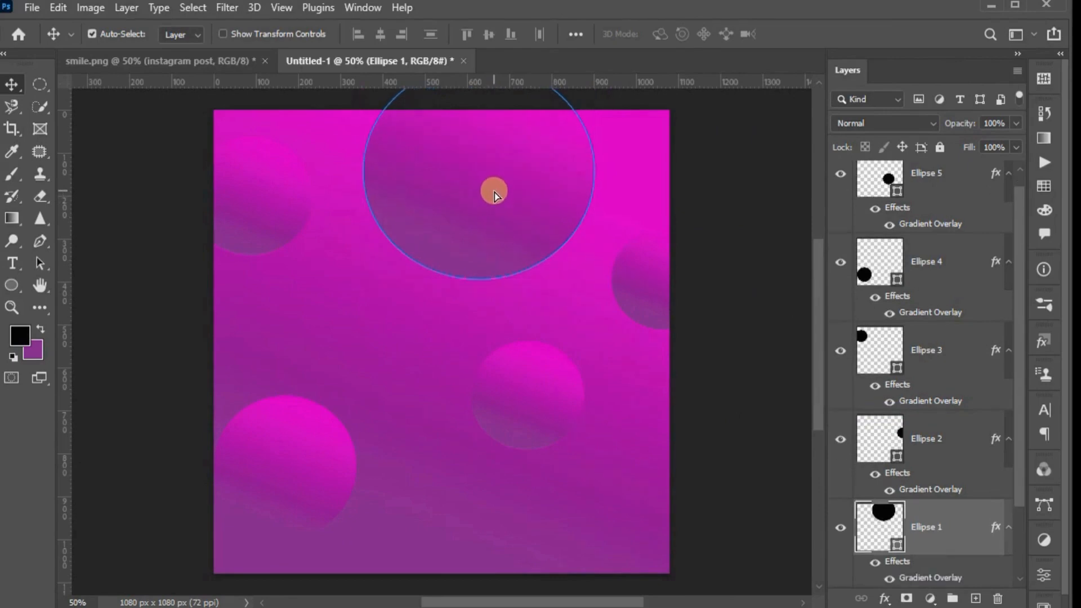
{"action": "left_click_drag", "start_coordinate": [280, 440], "coordinate": [302, 416]}
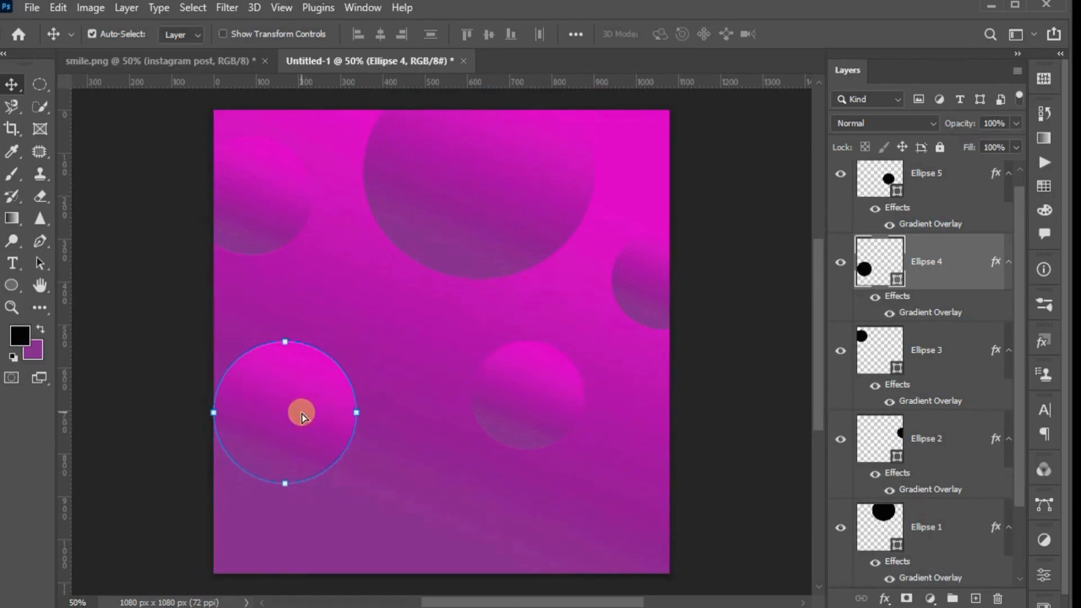
{"action": "left_click", "coordinate": [702, 481]}
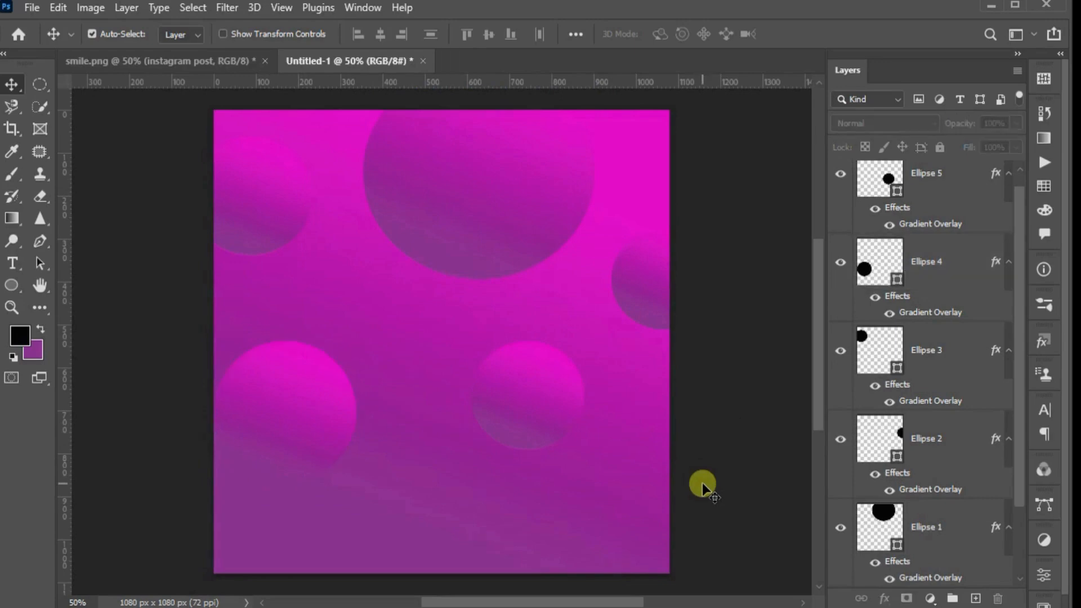
Group all five ellipse layers together with Layer 0 and name the group "background"
{"action": "scroll", "coordinate": [907, 221], "scroll_direction": "up", "scroll_amount": 1}
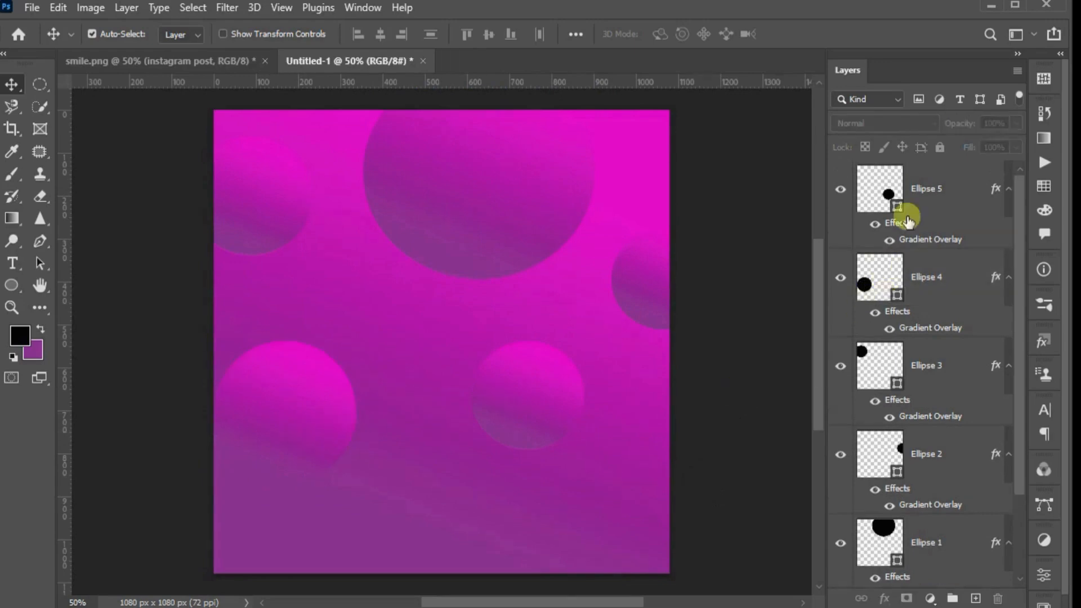
{"action": "left_click", "coordinate": [928, 184]}
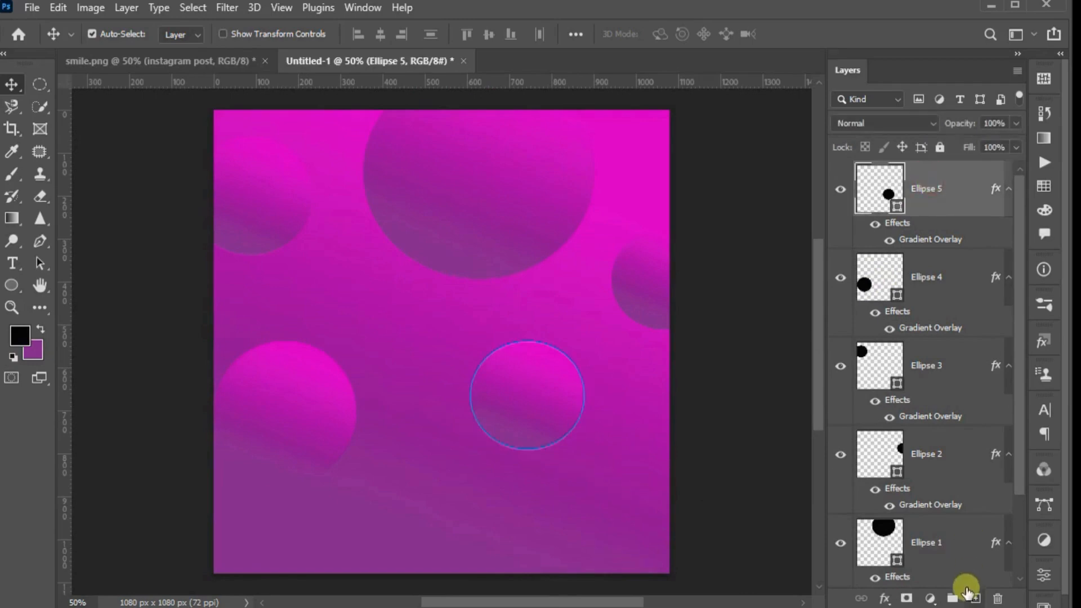
{"action": "scroll", "coordinate": [956, 558], "scroll_direction": "down", "scroll_amount": 3}
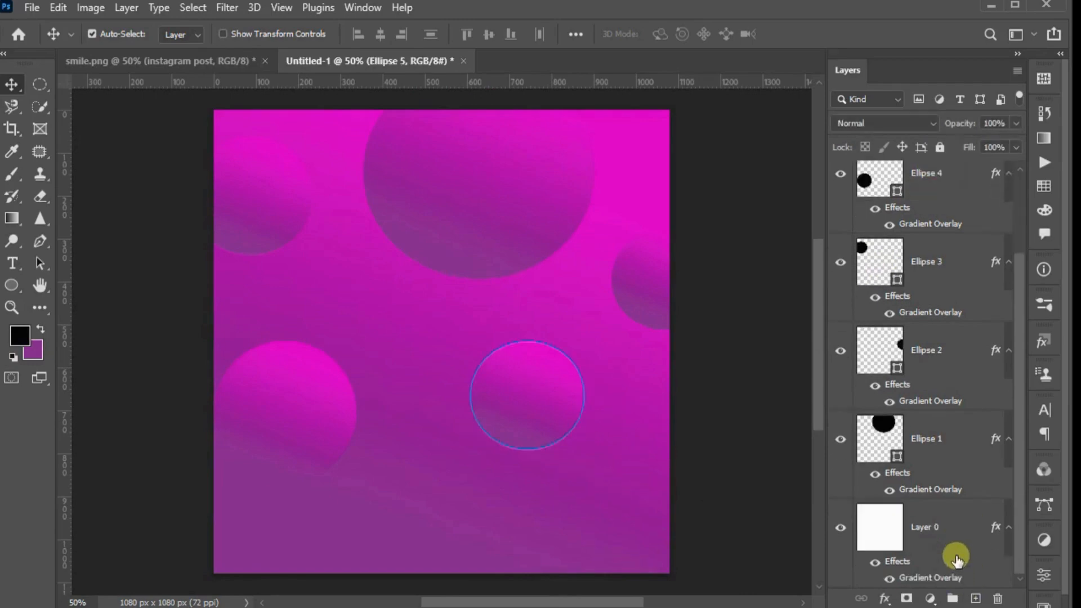
{"action": "left_click", "coordinate": [928, 527], "text": "shift"}
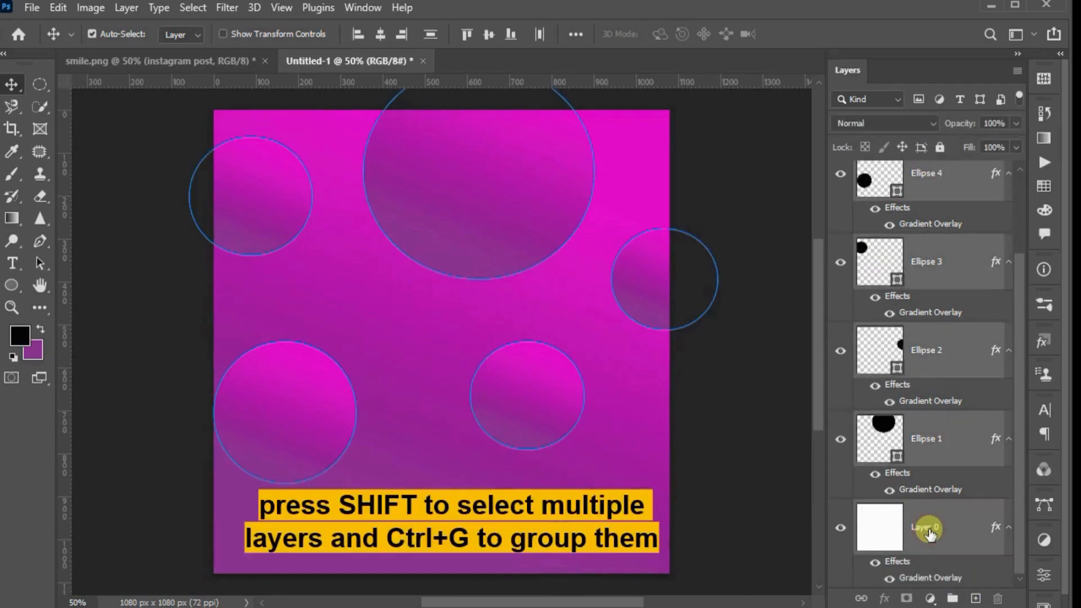
{"action": "key", "text": "ctrl+g"}
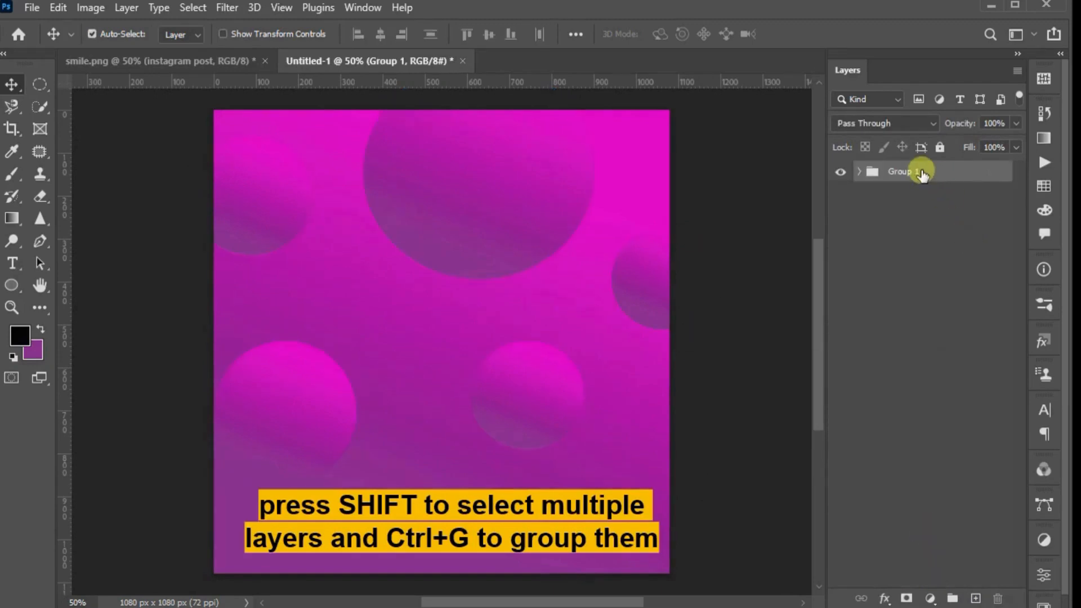
{"action": "type", "text": "background"}
{"action": "key", "text": "Return"}
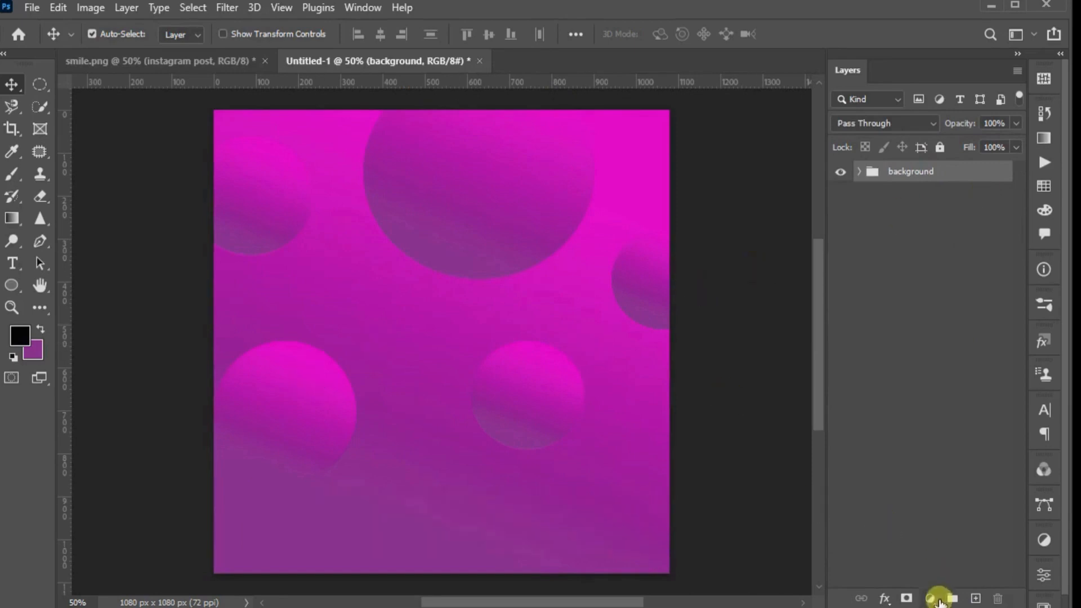
Add a new empty layer above the background group and bring the girl picture from smile.png onto the canvas
{"action": "left_click", "coordinate": [975, 598]}
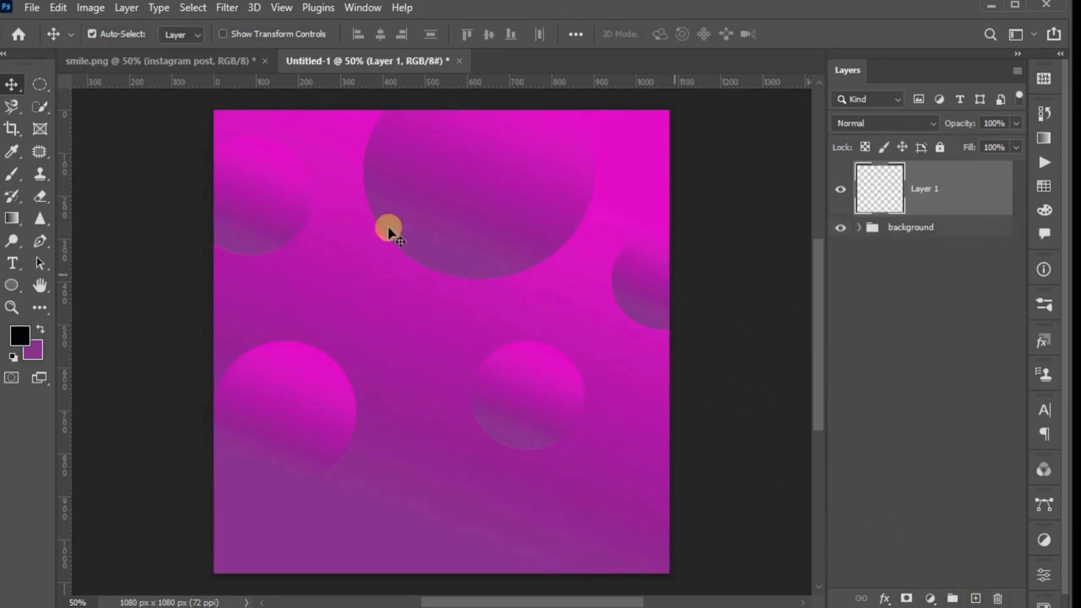
{"action": "left_click", "coordinate": [350, 55]}
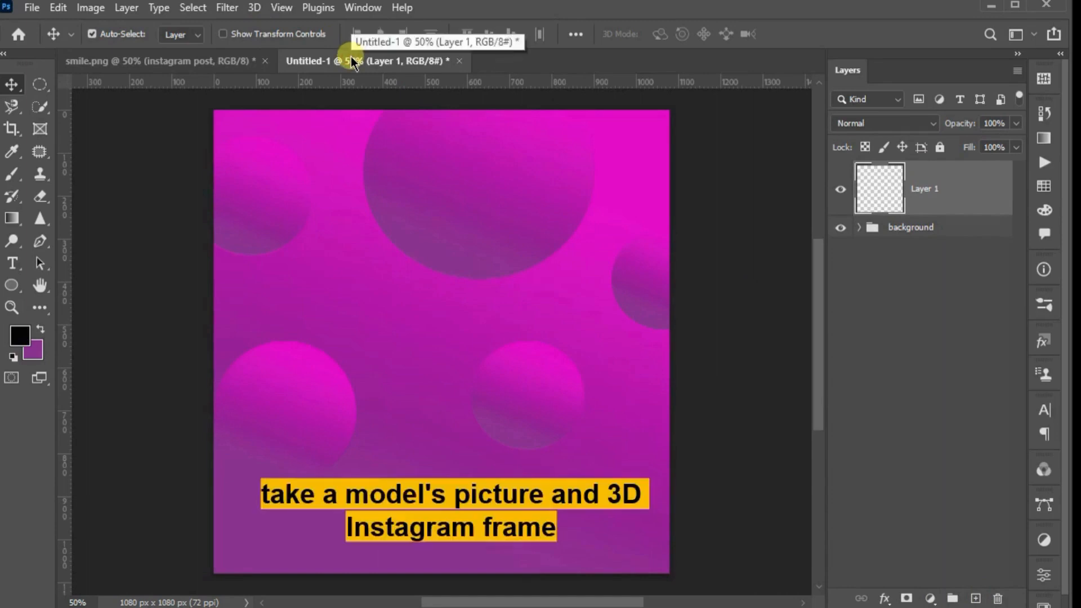
{"action": "left_click", "coordinate": [201, 59]}
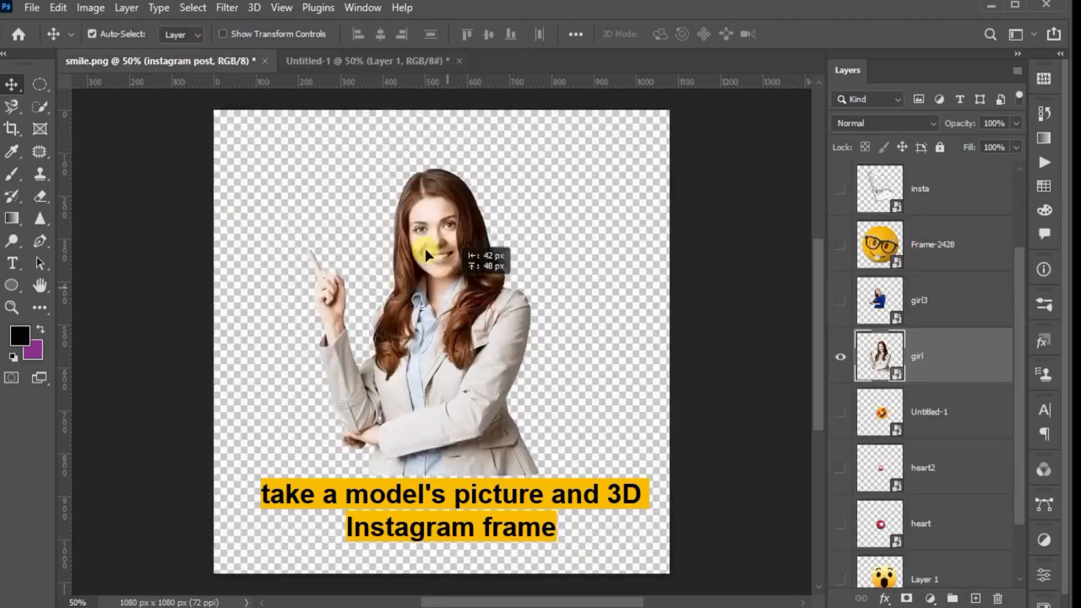
{"action": "left_click_drag", "start_coordinate": [425, 247], "coordinate": [438, 282]}
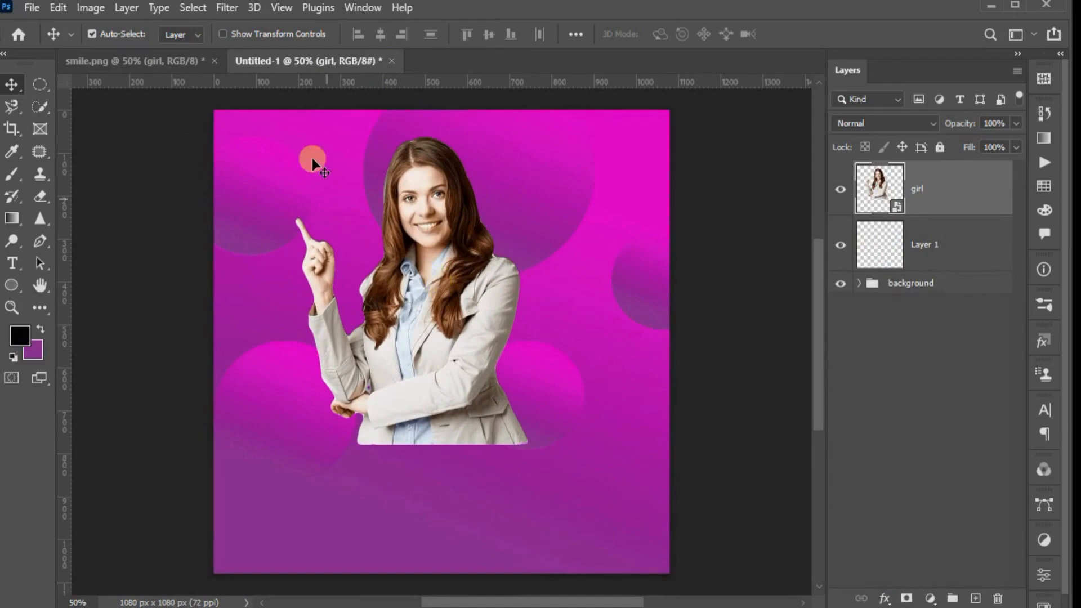
In smile.png, hide the girl layer and show the insta frame layer, and copy the frame onto the right part of the Untitled-1 canvas
{"action": "left_click", "coordinate": [165, 55]}
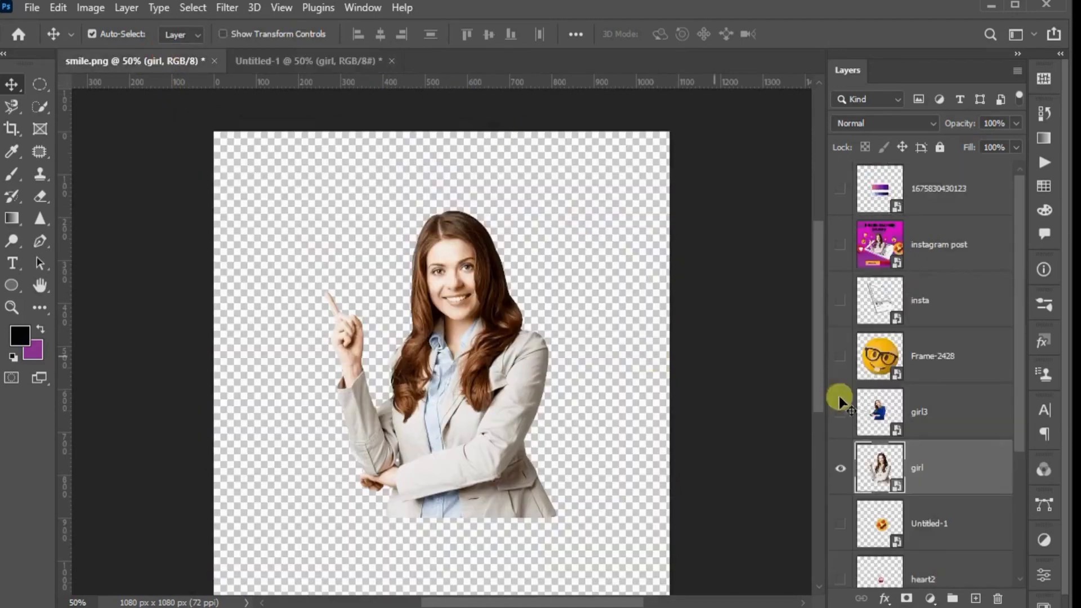
{"action": "left_click", "coordinate": [839, 469]}
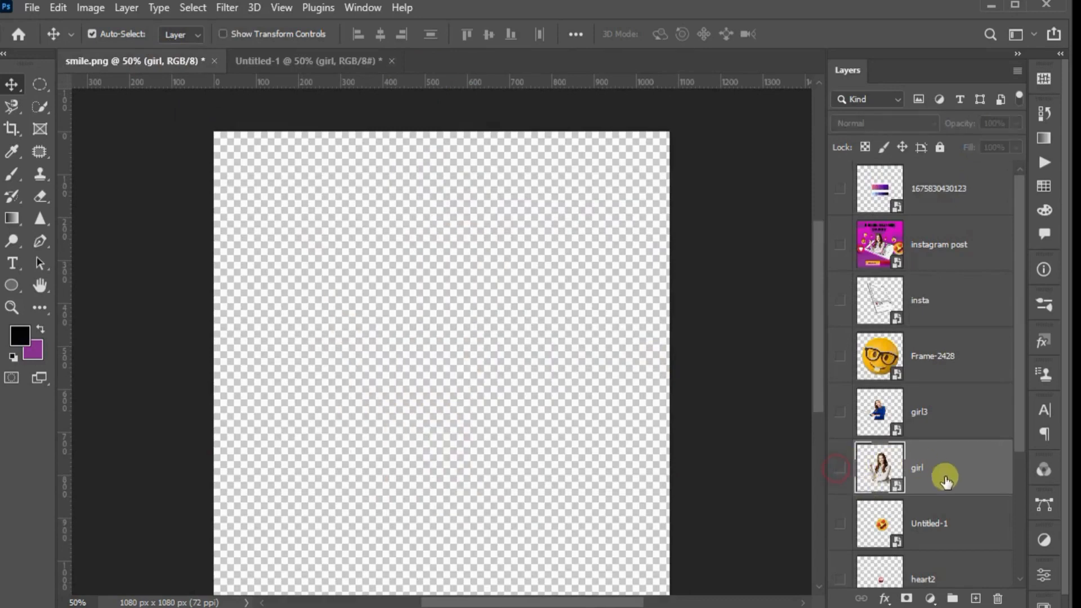
{"action": "scroll", "coordinate": [945, 477], "scroll_direction": "down", "scroll_amount": 3}
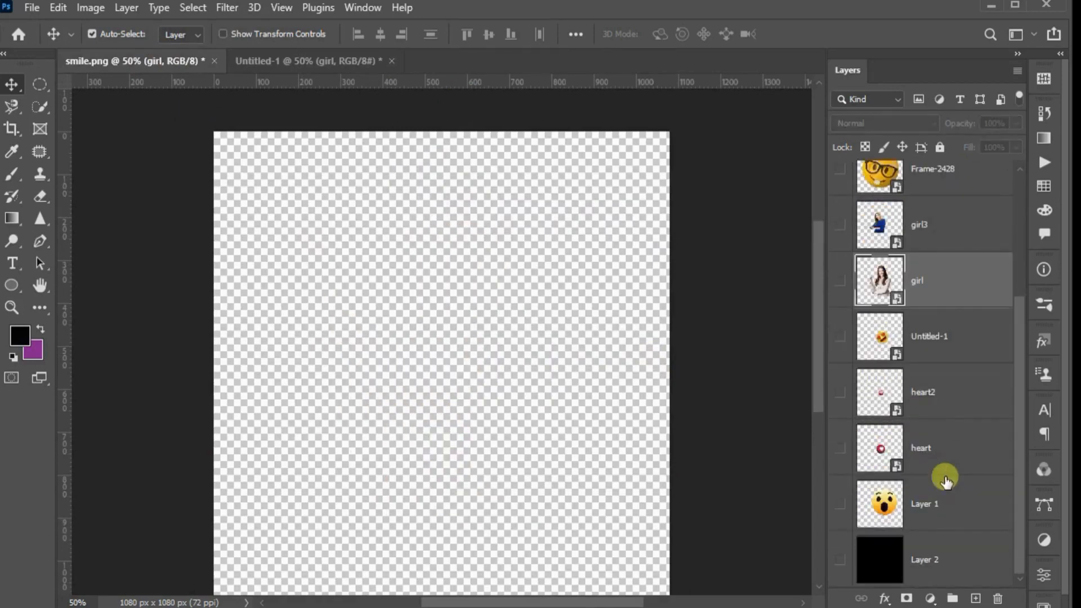
{"action": "scroll", "coordinate": [946, 477], "scroll_direction": "up", "scroll_amount": 3}
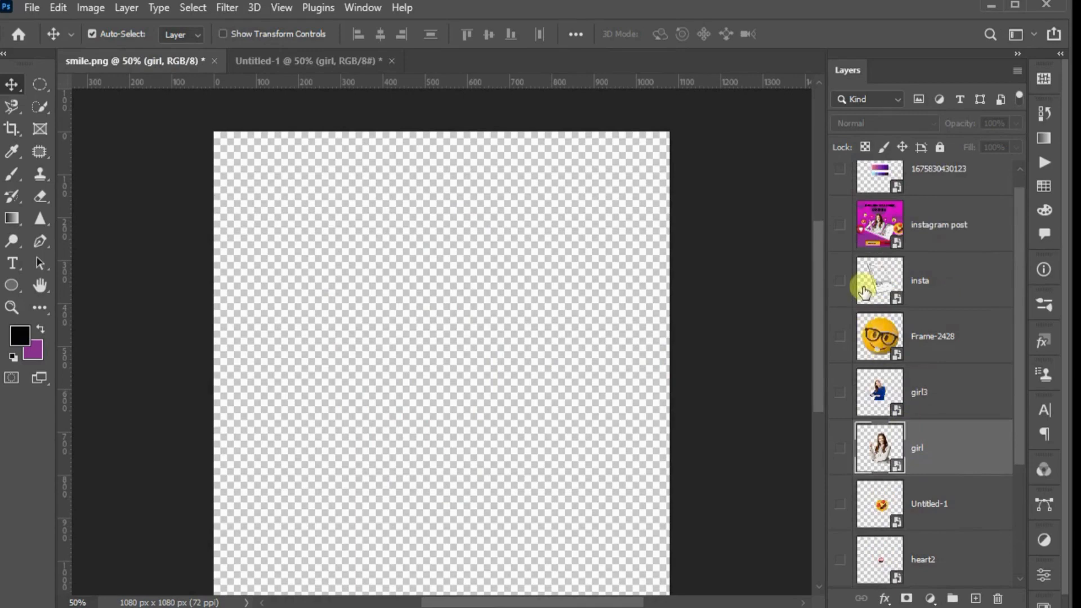
{"action": "left_click", "coordinate": [835, 286]}
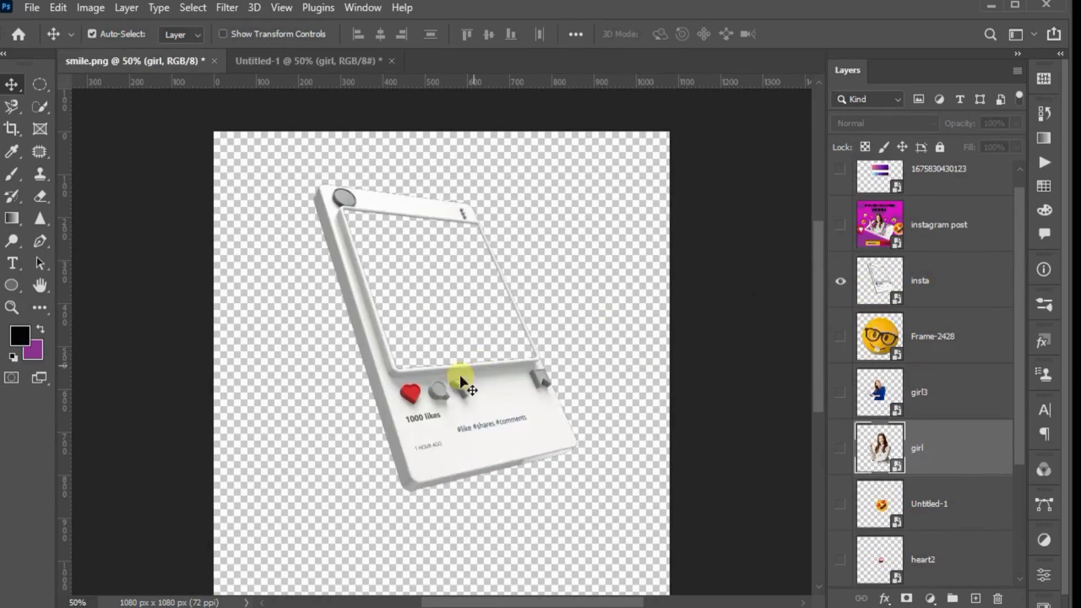
{"action": "left_click_drag", "start_coordinate": [436, 391], "coordinate": [322, 66]}
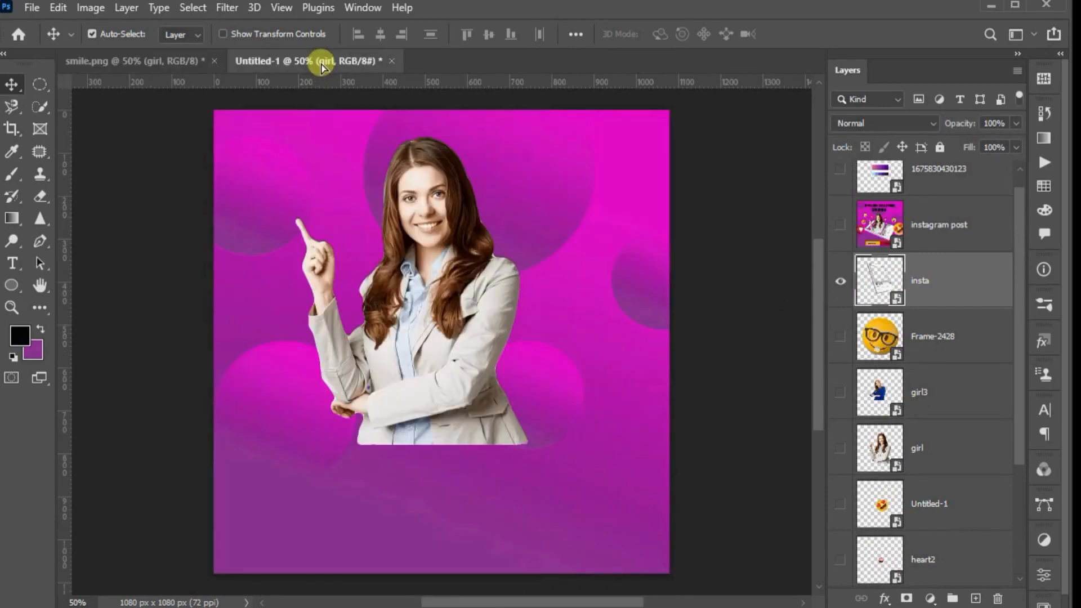
{"action": "left_click_drag", "start_coordinate": [362, 232], "coordinate": [532, 370]}
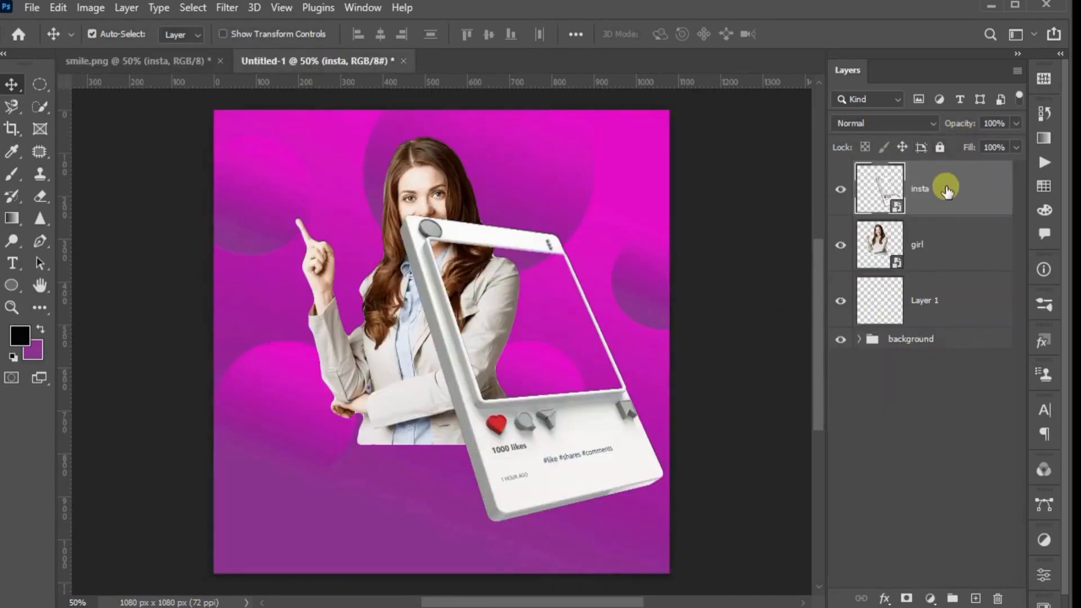
Move the insta layer below the girl layer and put the girl layer into its own collapsed group
{"action": "left_click_drag", "start_coordinate": [946, 191], "coordinate": [947, 282]}
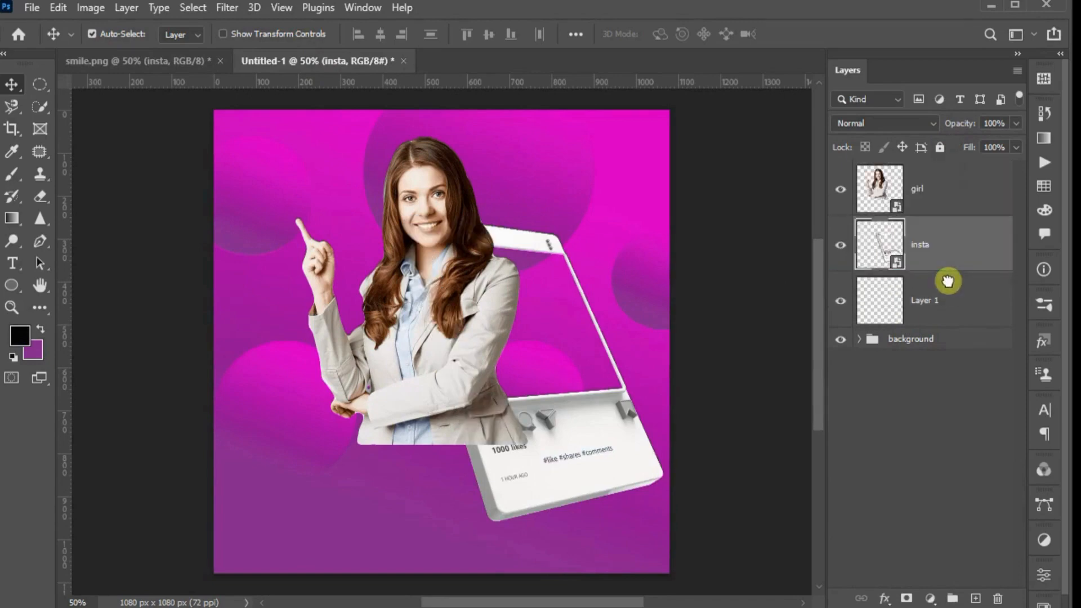
{"action": "left_click", "coordinate": [925, 179]}
{"action": "key", "text": "ctrl+g"}
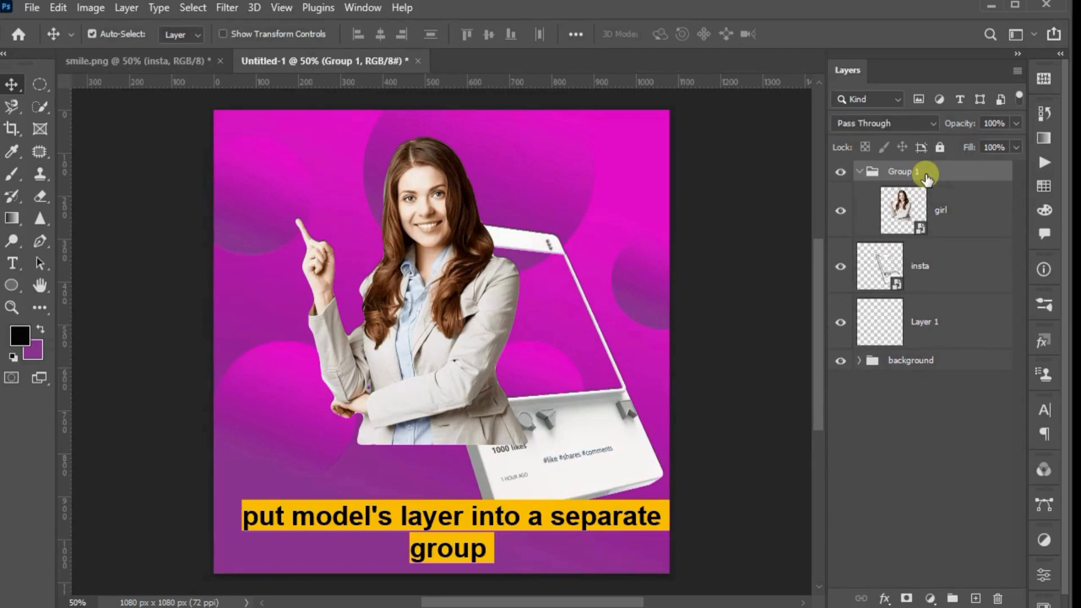
{"action": "left_click", "coordinate": [858, 171]}
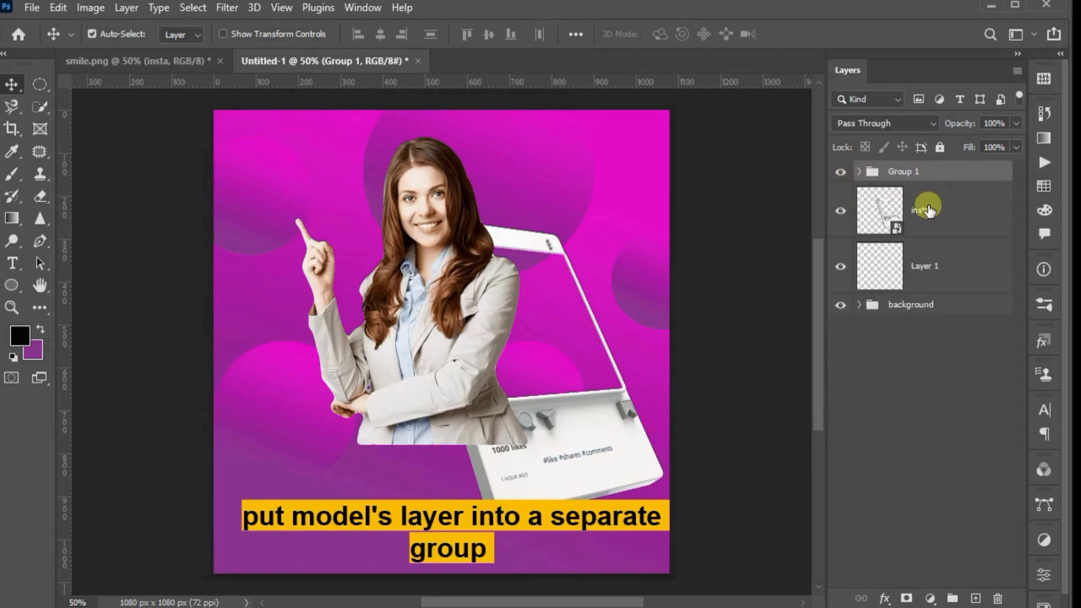
With the girl's group temporarily hidden, rotate the insta frame counterclockwise to lie sideways mid-canvas and add a layer mask to it
{"action": "left_click", "coordinate": [926, 209]}
{"action": "left_click", "coordinate": [841, 171]}
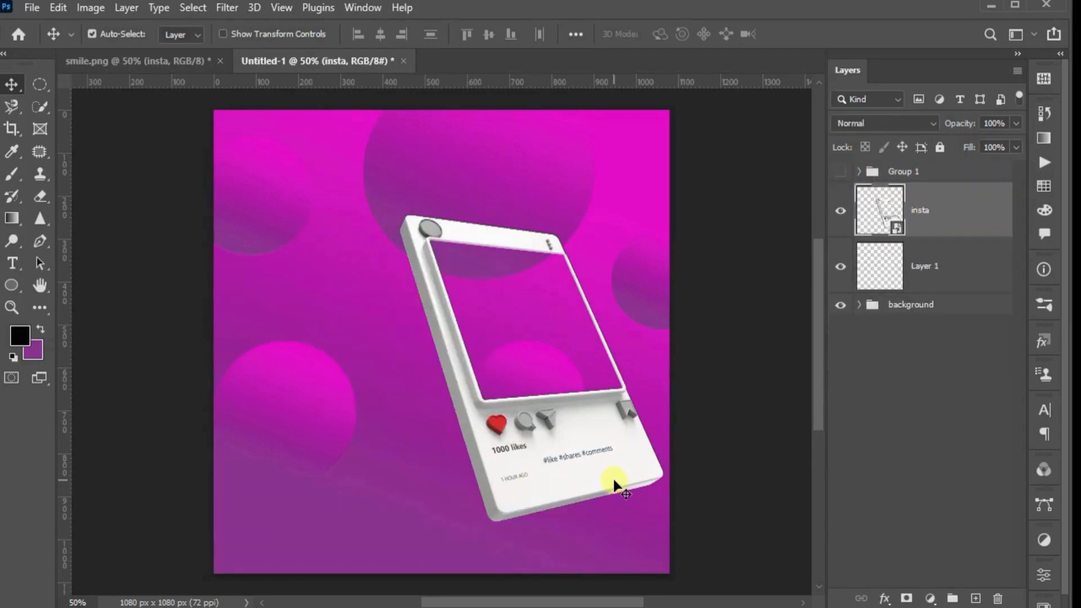
{"action": "key", "text": "ctrl+t"}
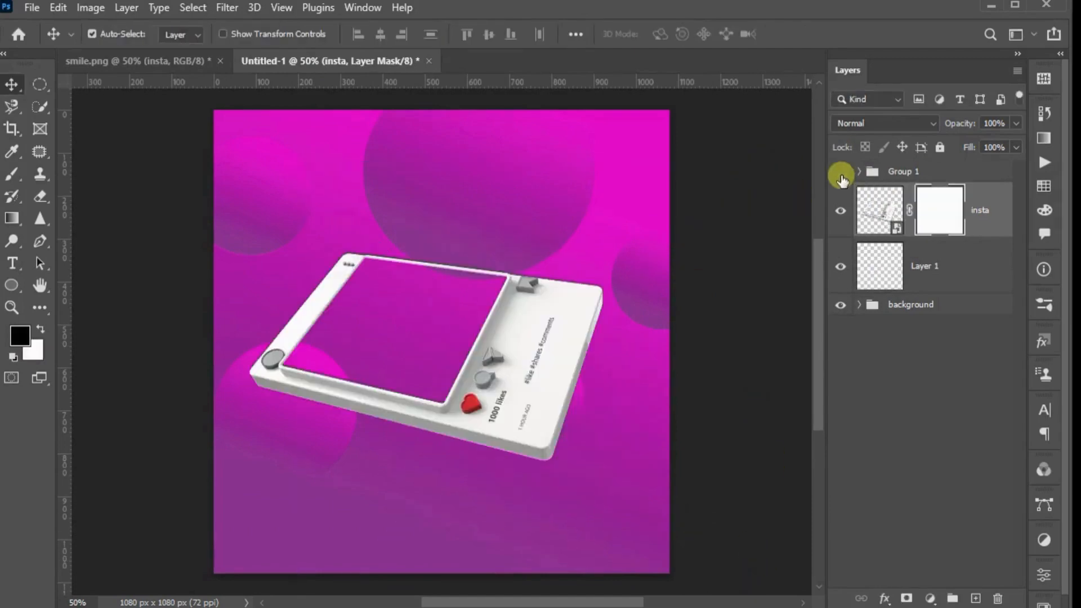
{"action": "left_click", "coordinate": [841, 172]}
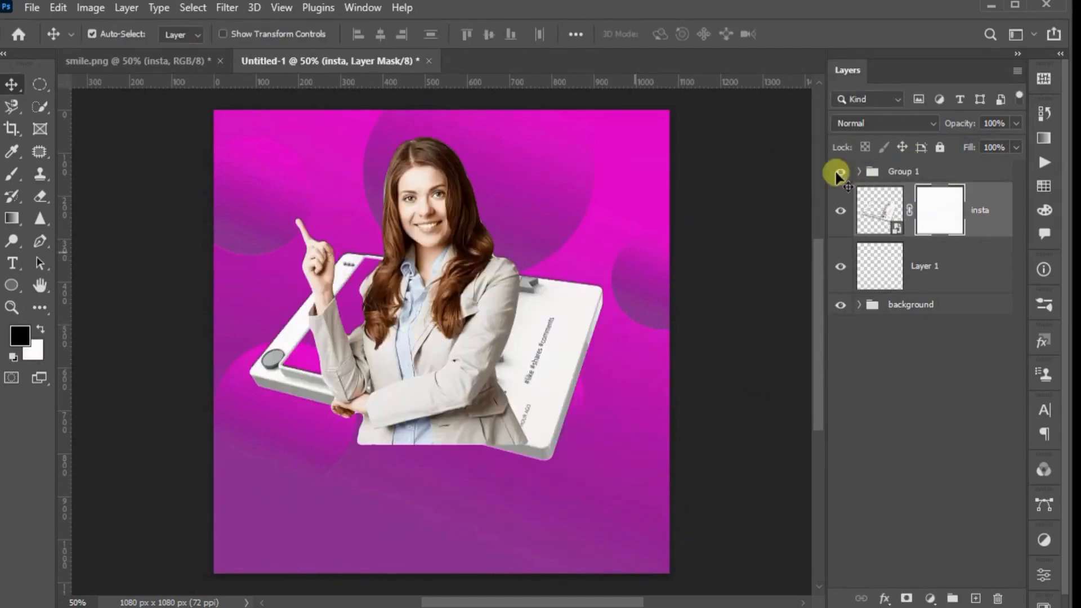
Hide the insta layer and add a layer mask to the girl layer inside Group 1 for painting with the Brush tool
{"action": "left_click", "coordinate": [838, 212]}
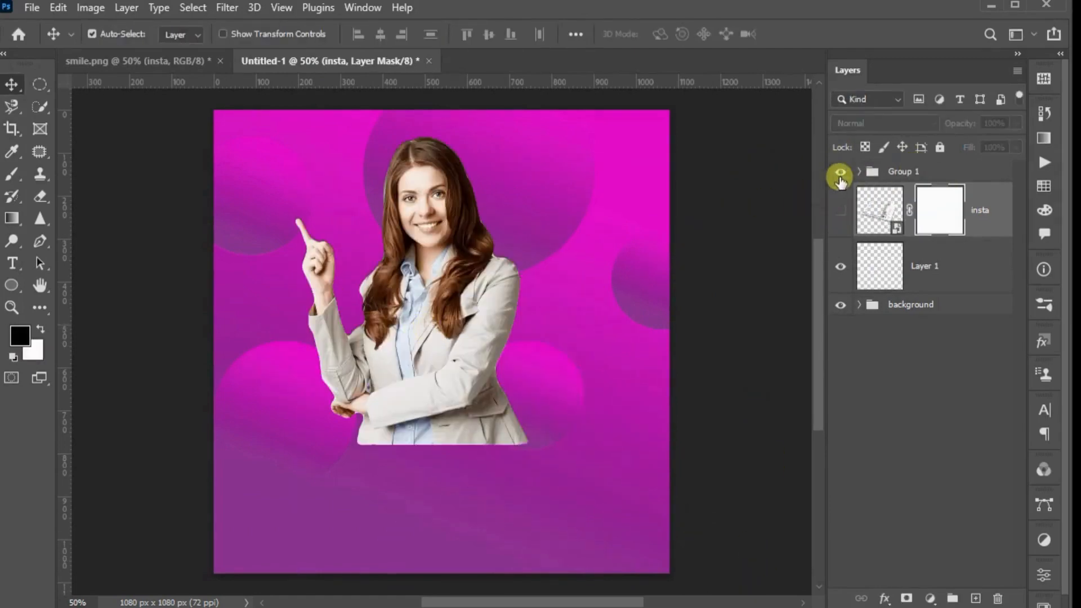
{"action": "left_click", "coordinate": [12, 173]}
{"action": "left_click", "coordinate": [902, 172]}
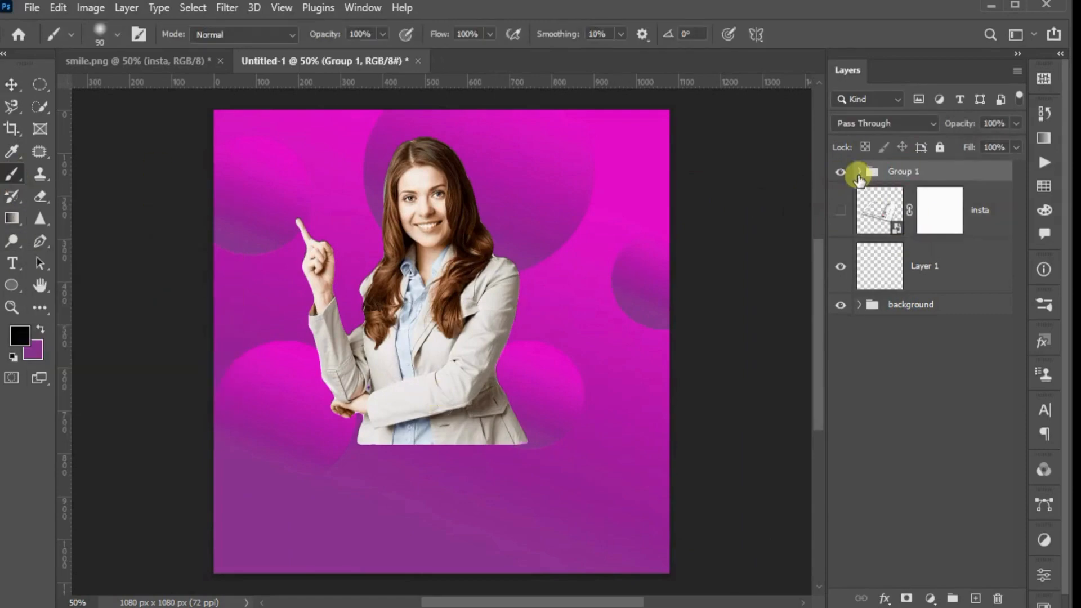
{"action": "left_click", "coordinate": [858, 171]}
{"action": "left_click", "coordinate": [883, 214]}
{"action": "left_click", "coordinate": [905, 597]}
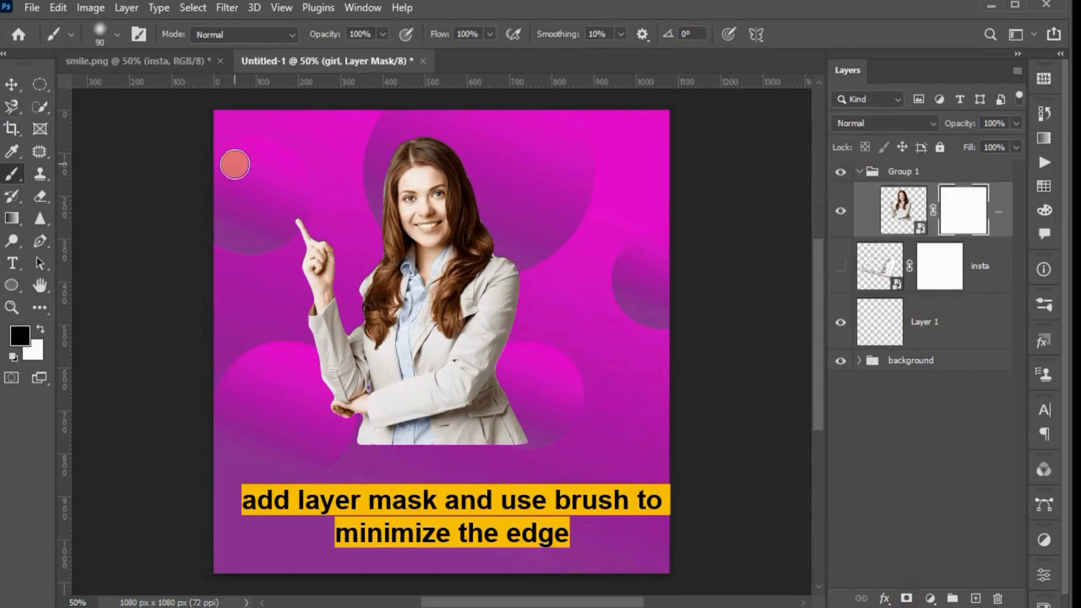
Set up a soft 90 px brush with 0% hardness, 13% opacity and 27% flow
{"action": "right_click", "coordinate": [235, 164]}
{"action": "left_click", "coordinate": [542, 273]}
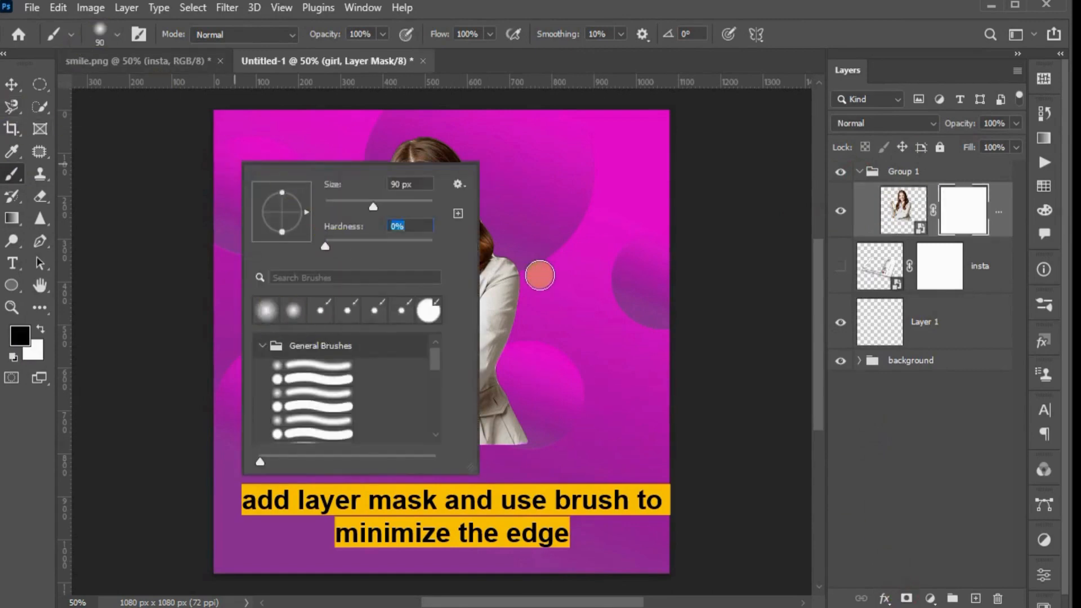
{"action": "left_click", "coordinate": [382, 34]}
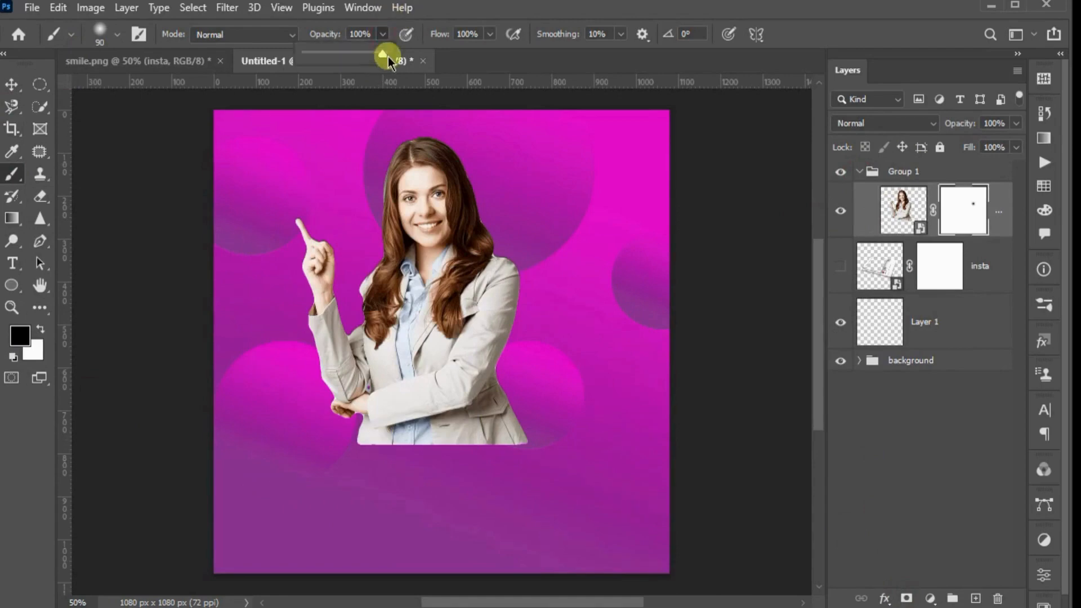
{"action": "left_click", "coordinate": [489, 34]}
{"action": "left_click_drag", "start_coordinate": [490, 53], "coordinate": [436, 56]}
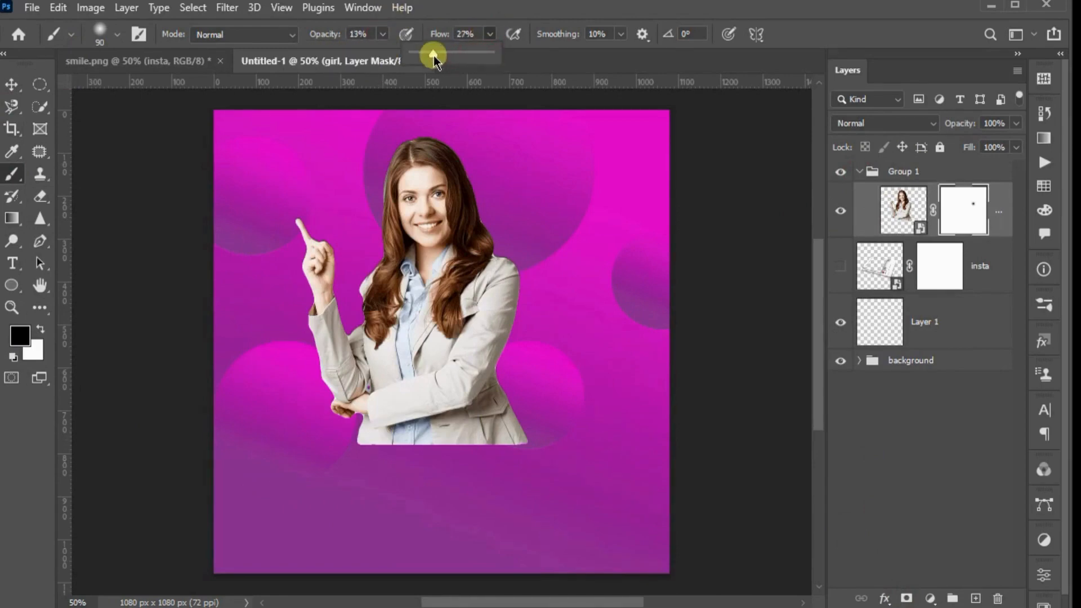
Paint black on the girl's mask to fade out the jacket's lower edge, changing the brush to 8% flow and 91% opacity
{"action": "left_click_drag", "start_coordinate": [363, 444], "coordinate": [441, 441]}
{"action": "mouse_move", "coordinate": [400, 482]}
{"action": "left_mouse_down"}
{"action": "mouse_move", "coordinate": [528, 432]}
{"action": "mouse_move", "coordinate": [340, 458]}
{"action": "mouse_move", "coordinate": [500, 455]}
{"action": "mouse_move", "coordinate": [555, 422]}
{"action": "mouse_move", "coordinate": [487, 446]}
{"action": "left_mouse_up"}
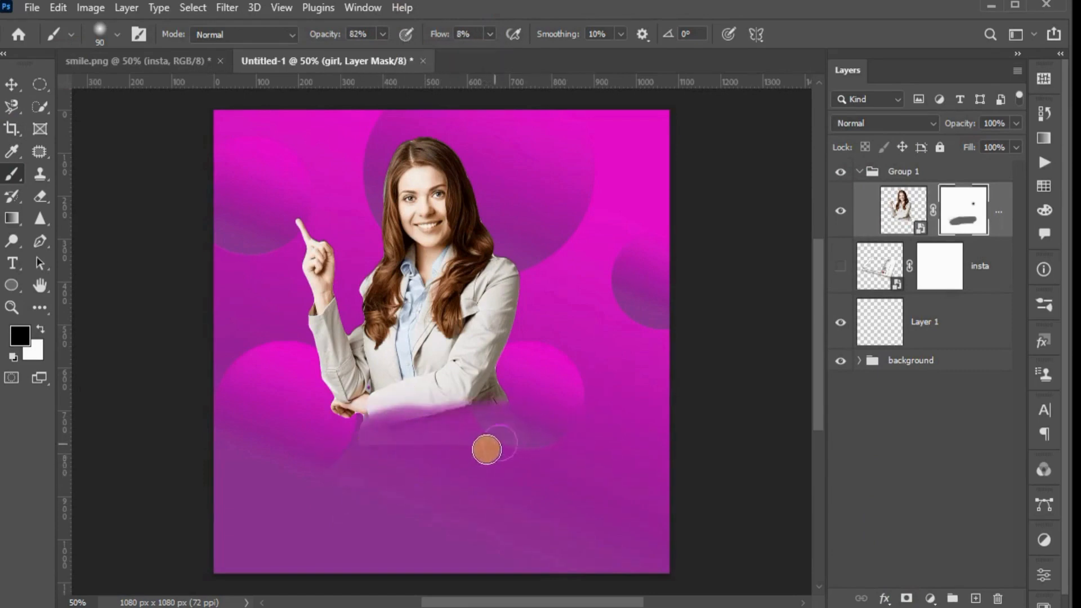
{"action": "left_click", "coordinate": [382, 35]}
{"action": "left_click_drag", "start_coordinate": [380, 52], "coordinate": [390, 56]}
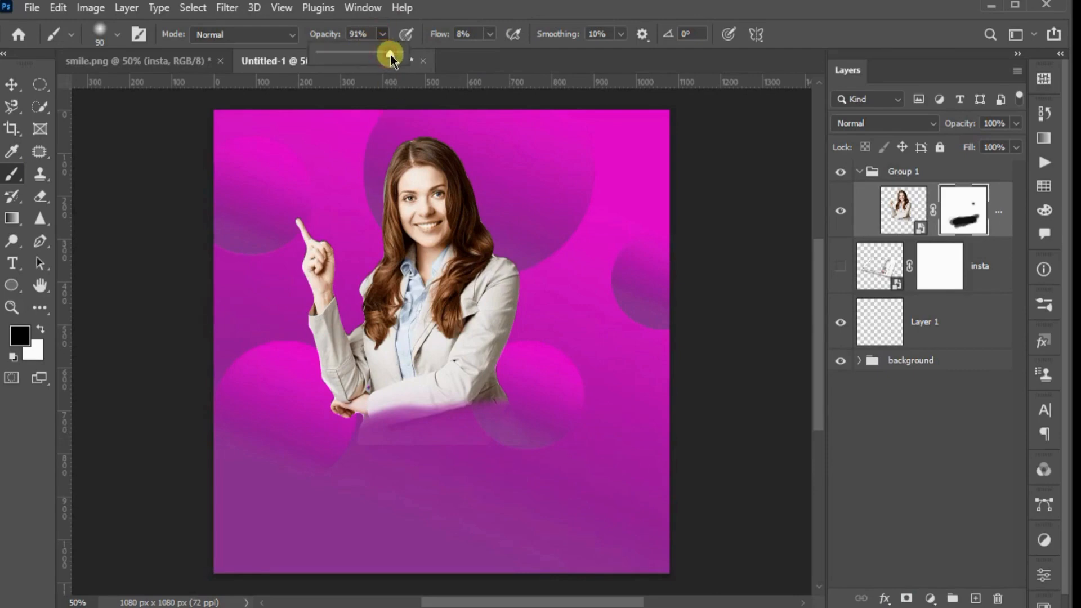
{"action": "mouse_move", "coordinate": [358, 460]}
{"action": "left_mouse_down"}
{"action": "mouse_move", "coordinate": [431, 454]}
{"action": "mouse_move", "coordinate": [527, 471]}
{"action": "mouse_move", "coordinate": [542, 441]}
{"action": "left_mouse_up"}
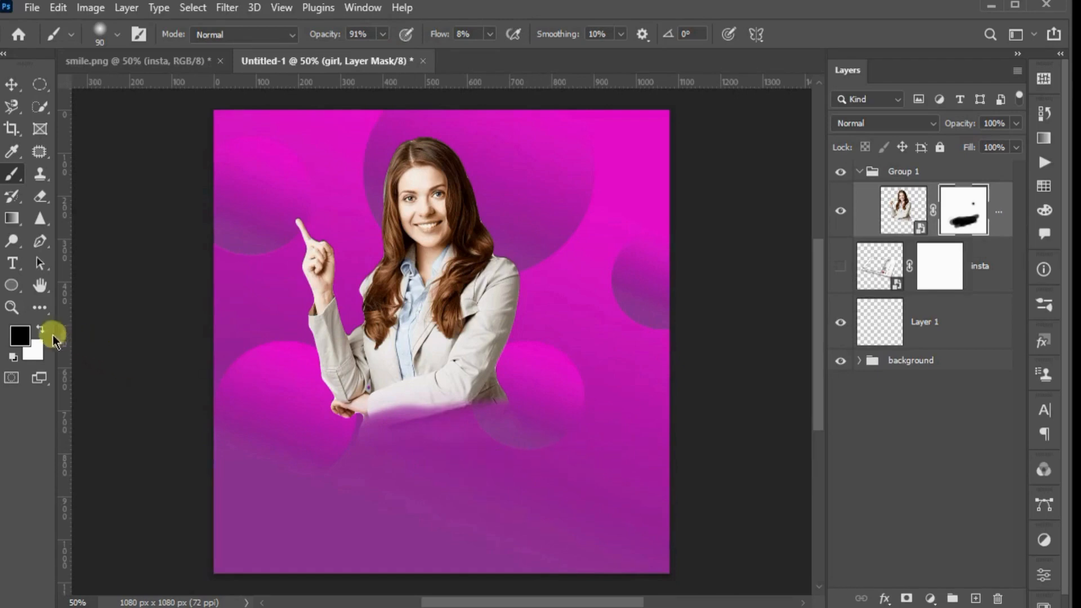
Refine the faded jacket edge at 14% brush opacity, restoring parts of the mask with white and softening them again with black
{"action": "left_click", "coordinate": [42, 330]}
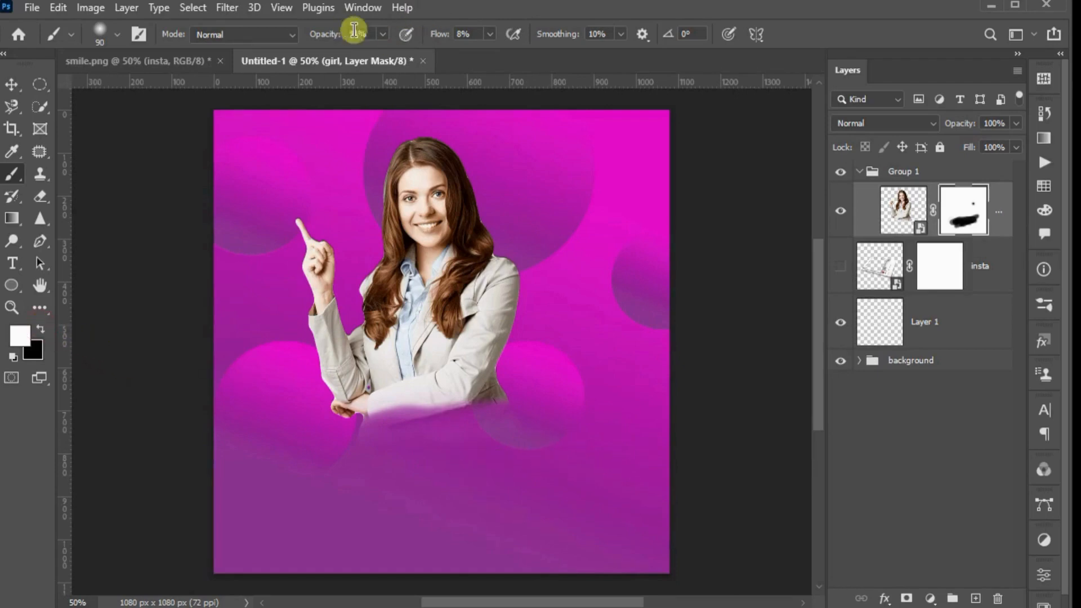
{"action": "left_click", "coordinate": [382, 35]}
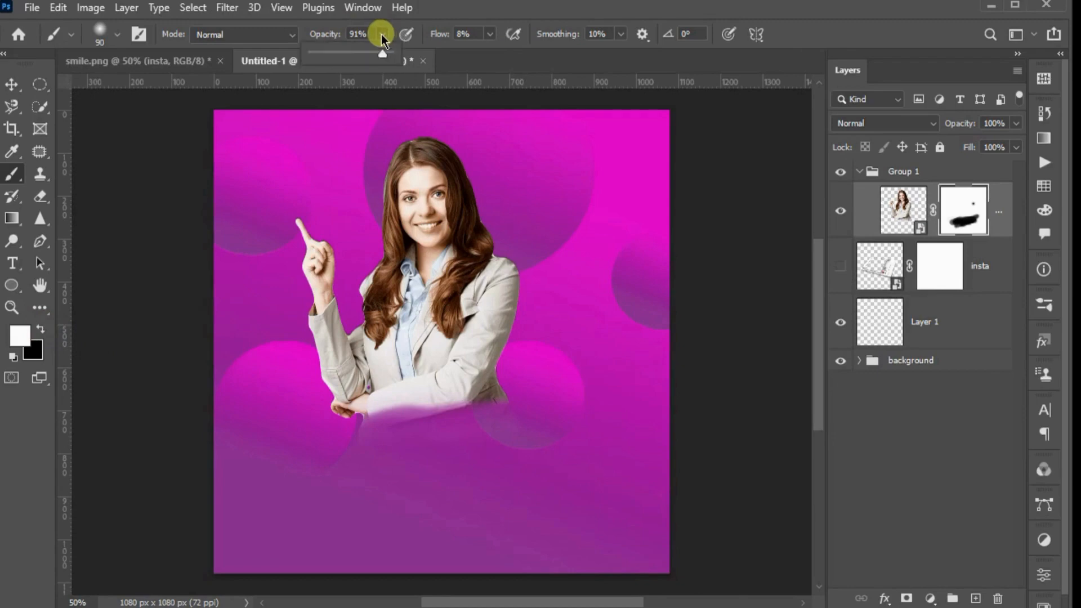
{"action": "left_click_drag", "start_coordinate": [381, 55], "coordinate": [323, 56]}
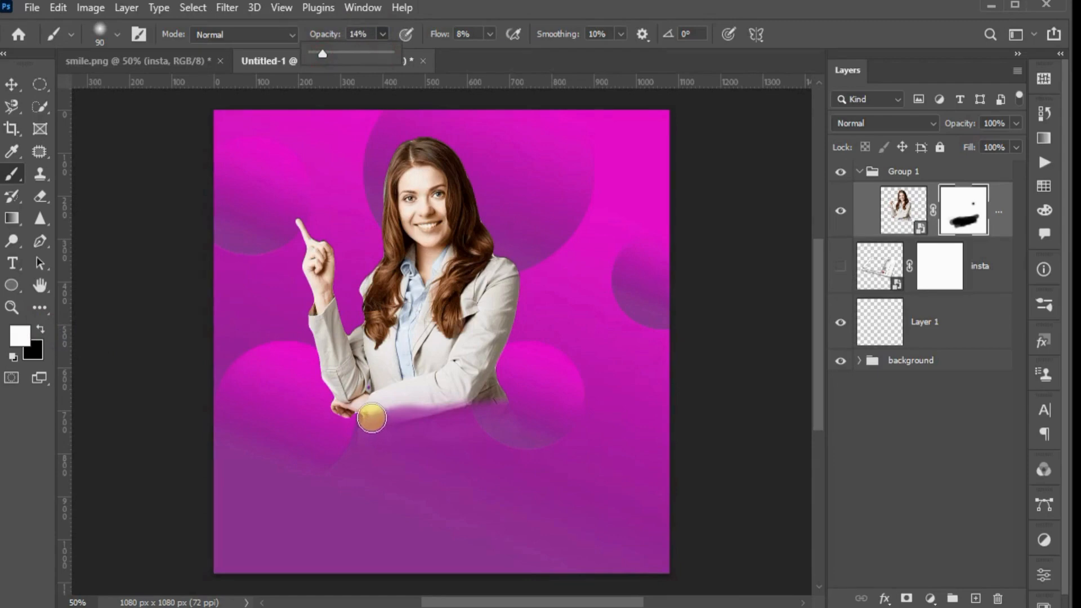
{"action": "mouse_move", "coordinate": [371, 418]}
{"action": "left_mouse_down"}
{"action": "mouse_move", "coordinate": [502, 420]}
{"action": "mouse_move", "coordinate": [587, 378]}
{"action": "left_mouse_up"}
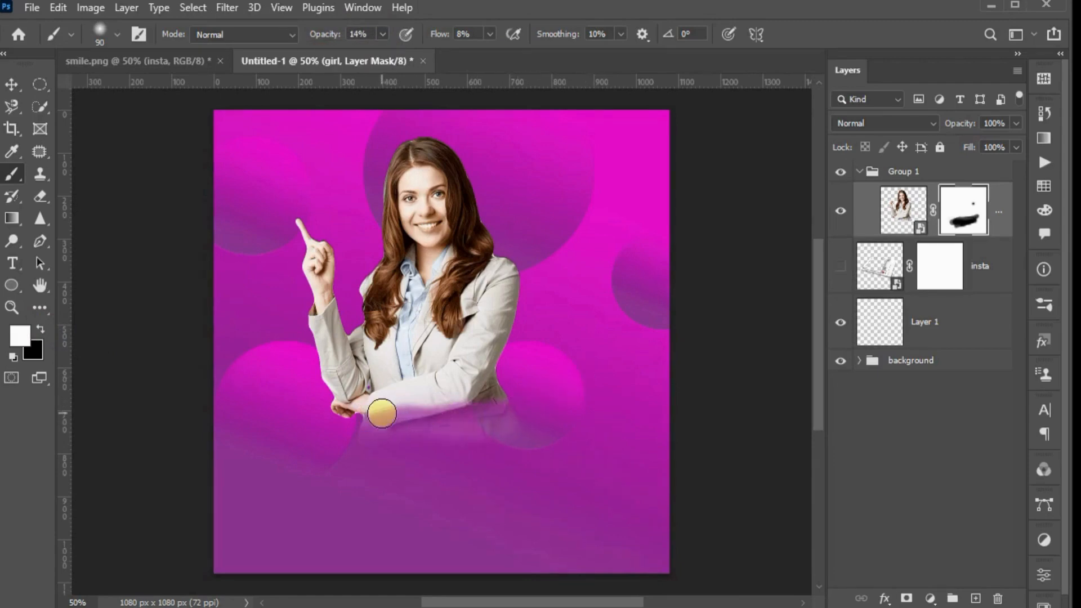
{"action": "left_click_drag", "start_coordinate": [382, 414], "coordinate": [460, 400]}
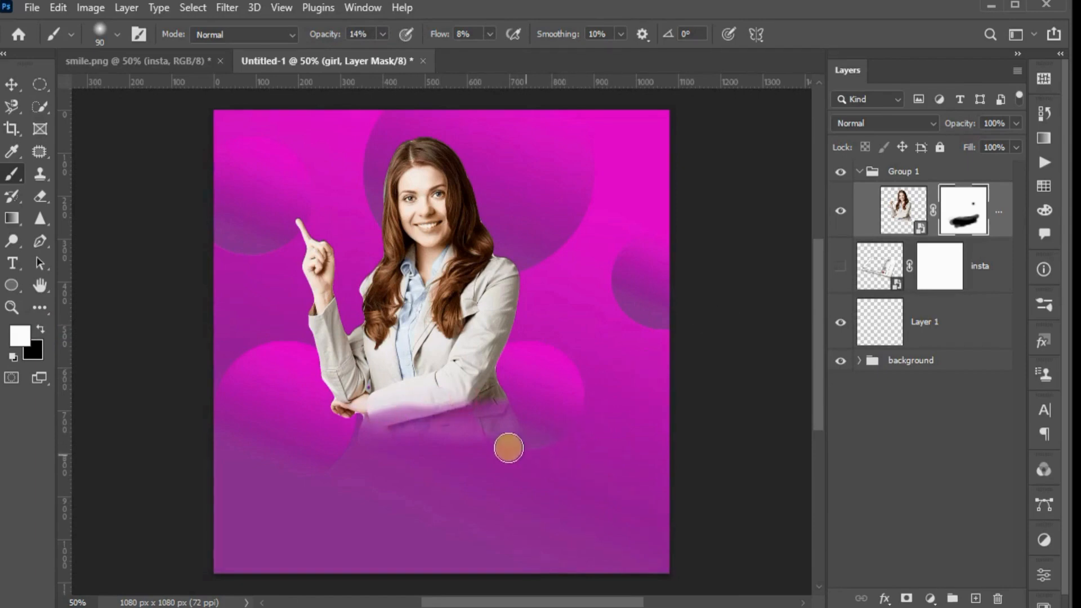
{"action": "left_click", "coordinate": [40, 329]}
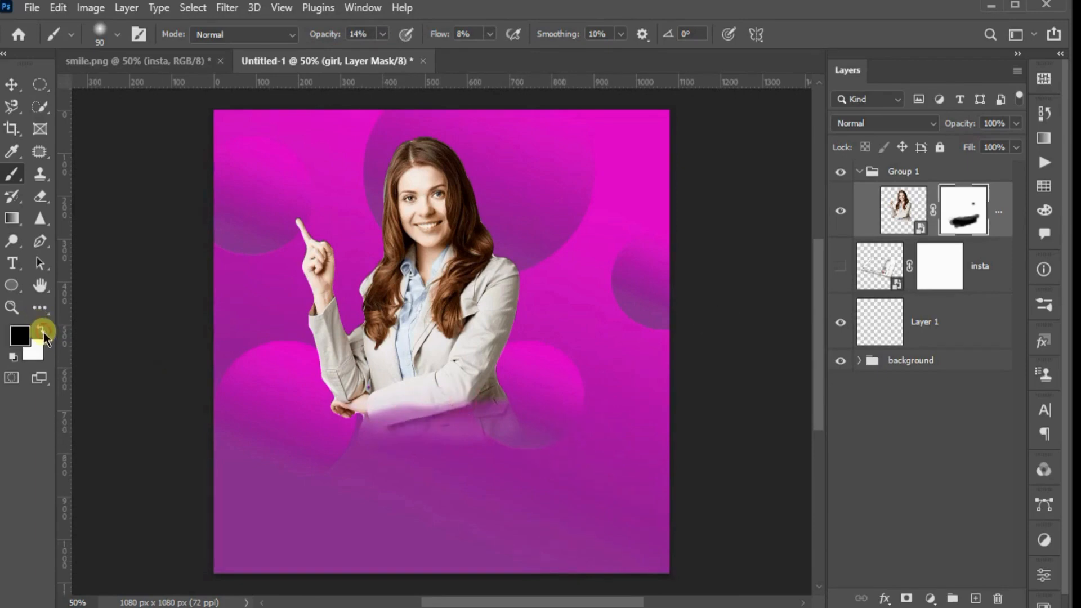
{"action": "mouse_move", "coordinate": [469, 453]}
{"action": "left_mouse_down"}
{"action": "mouse_move", "coordinate": [560, 444]}
{"action": "mouse_move", "coordinate": [421, 462]}
{"action": "mouse_move", "coordinate": [556, 438]}
{"action": "mouse_move", "coordinate": [502, 454]}
{"action": "mouse_move", "coordinate": [521, 428]}
{"action": "mouse_move", "coordinate": [497, 469]}
{"action": "mouse_move", "coordinate": [479, 473]}
{"action": "mouse_move", "coordinate": [499, 445]}
{"action": "mouse_move", "coordinate": [460, 491]}
{"action": "mouse_move", "coordinate": [537, 416]}
{"action": "mouse_move", "coordinate": [427, 462]}
{"action": "mouse_move", "coordinate": [519, 423]}
{"action": "mouse_move", "coordinate": [493, 452]}
{"action": "mouse_move", "coordinate": [553, 431]}
{"action": "mouse_move", "coordinate": [405, 462]}
{"action": "mouse_move", "coordinate": [527, 422]}
{"action": "mouse_move", "coordinate": [628, 414]}
{"action": "mouse_move", "coordinate": [438, 449]}
{"action": "left_mouse_up"}
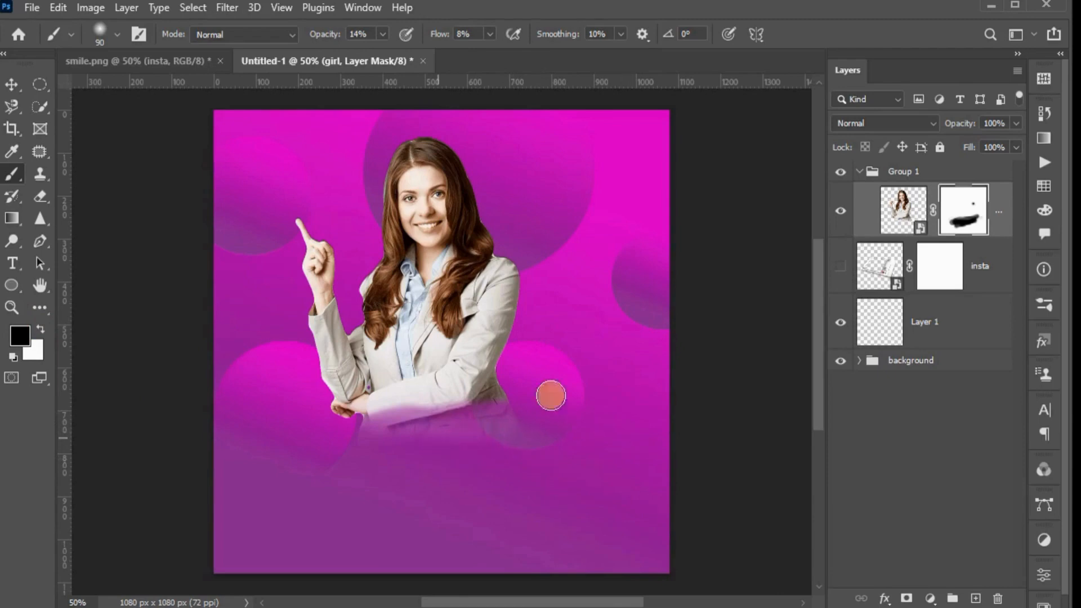
Show the insta frame layer again and move the masked girl so she rises out of the frame's opening
{"action": "left_click", "coordinate": [859, 172]}
{"action": "left_click", "coordinate": [873, 224]}
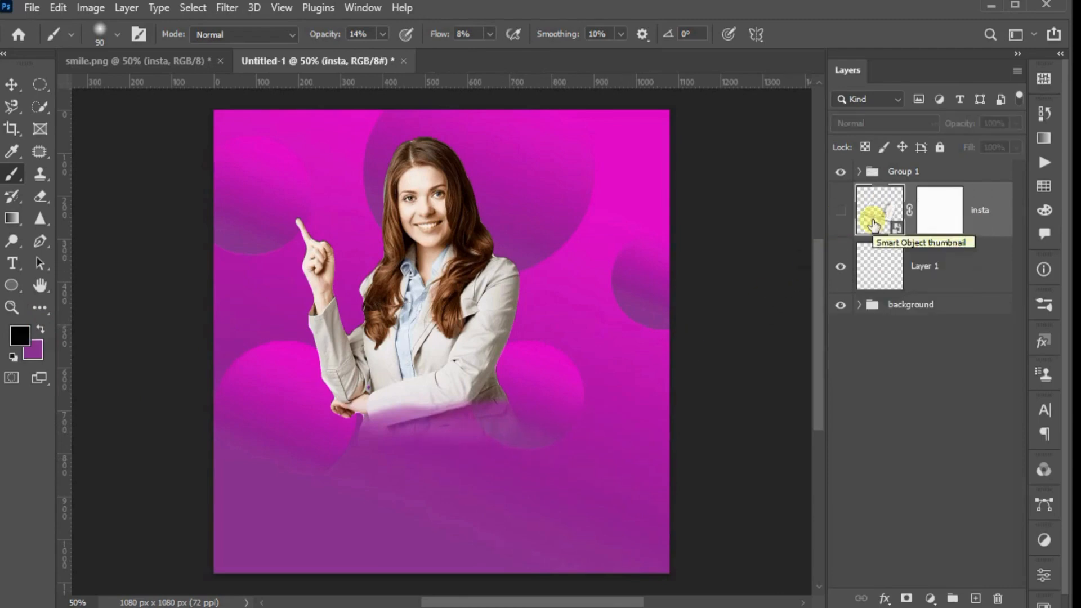
{"action": "left_click", "coordinate": [841, 210]}
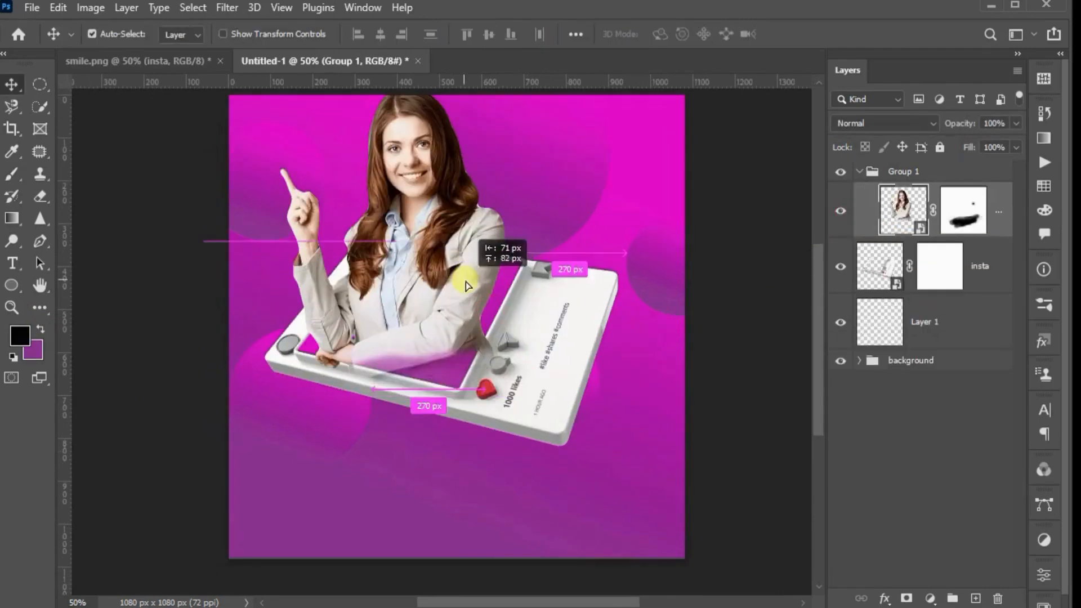
{"action": "left_click_drag", "start_coordinate": [467, 276], "coordinate": [472, 294]}
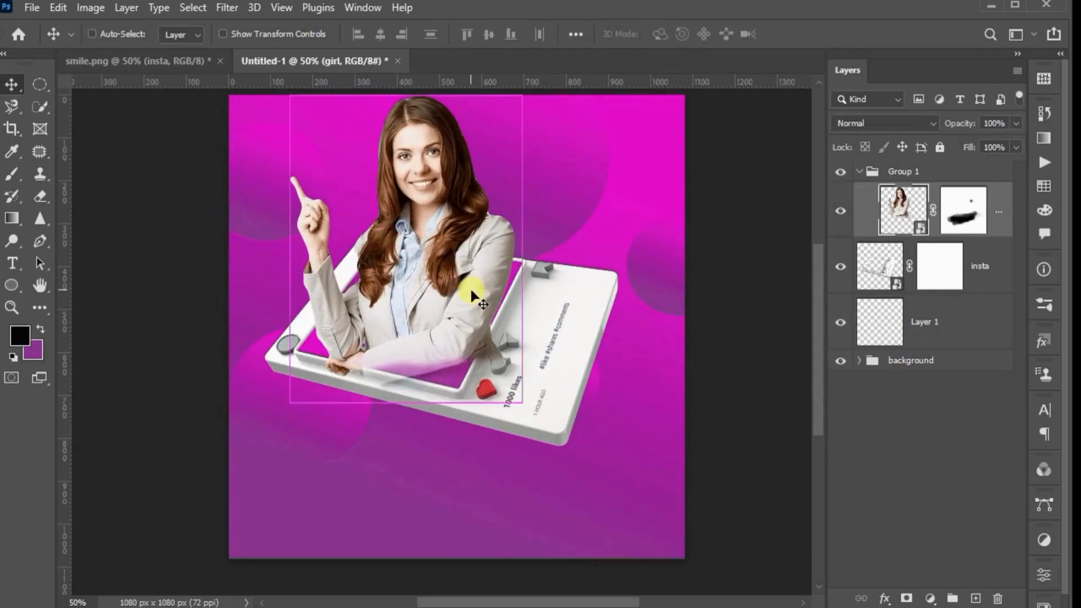
Scale the girl layer down to about 80% and reposition her inside the Instagram frame's opening
{"action": "key", "text": "ctrl+t"}
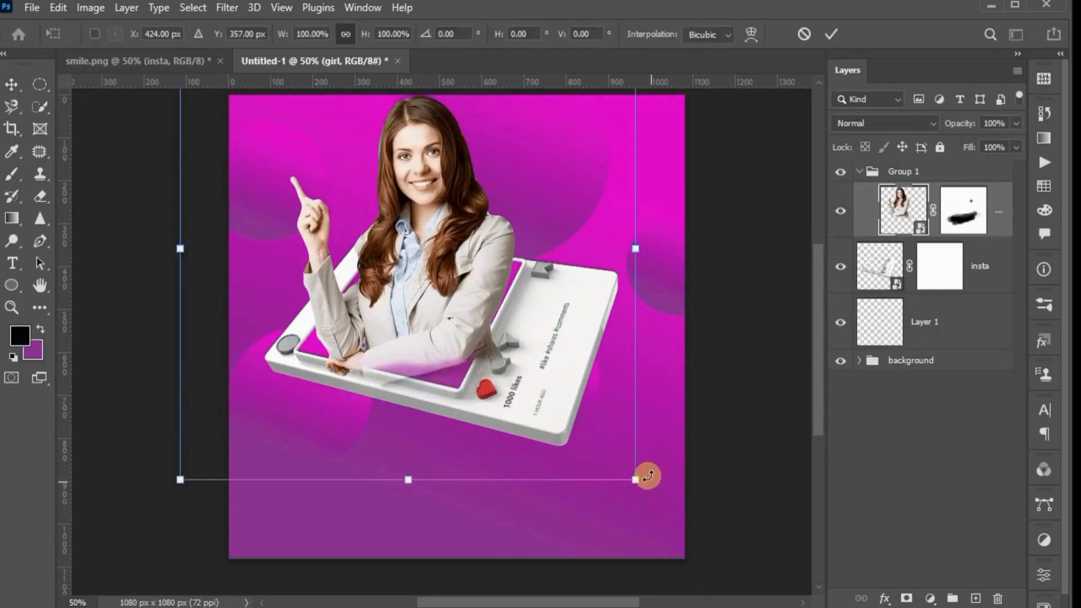
{"action": "left_click_drag", "start_coordinate": [633, 479], "coordinate": [549, 384]}
{"action": "left_click_drag", "start_coordinate": [354, 207], "coordinate": [397, 292]}
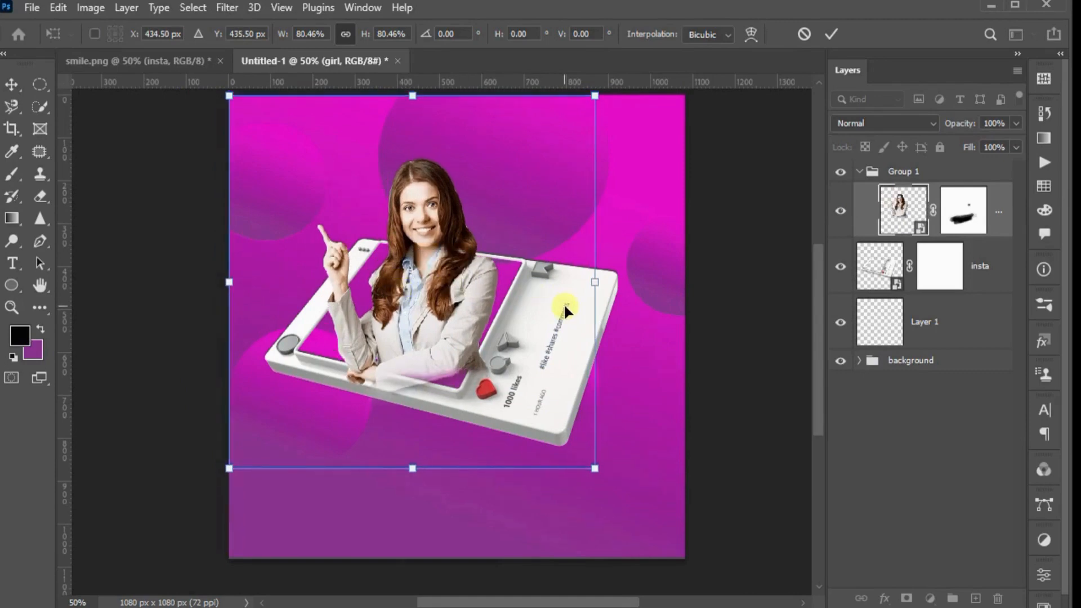
{"action": "key", "text": "Return"}
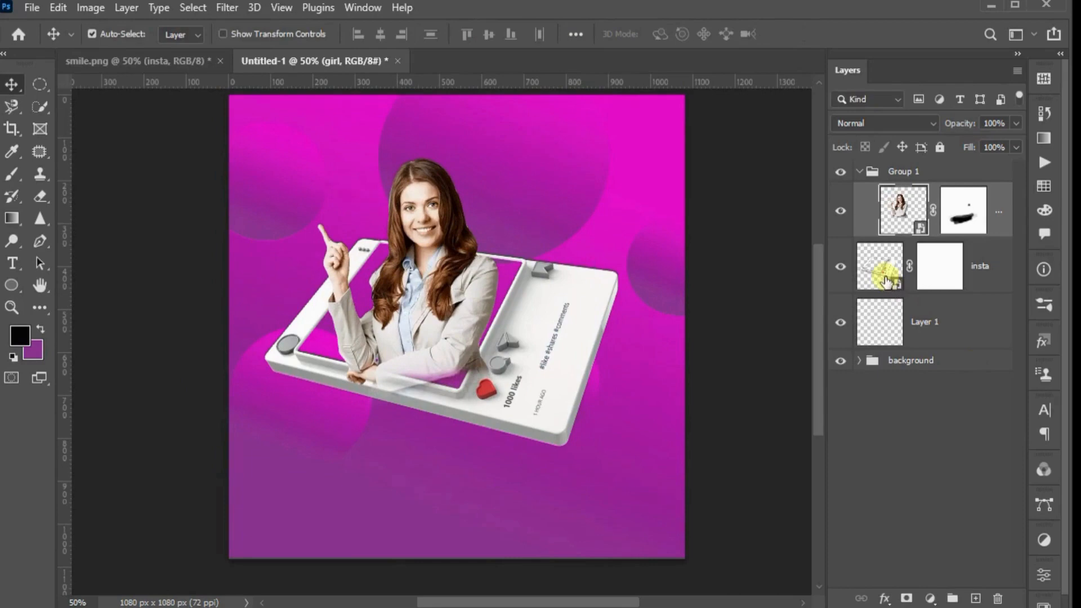
Add a mask to Group 1 from the insta layer's shape, hiding the girl wherever the frame overlaps her
{"action": "left_click", "coordinate": [859, 172]}
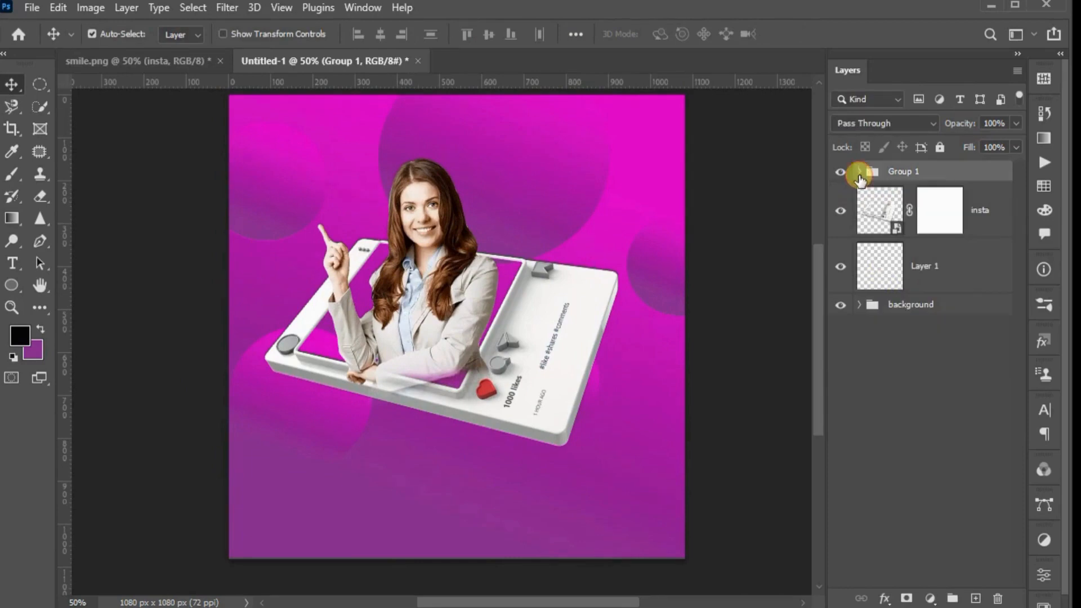
{"action": "left_click", "coordinate": [877, 220], "text": "ctrl"}
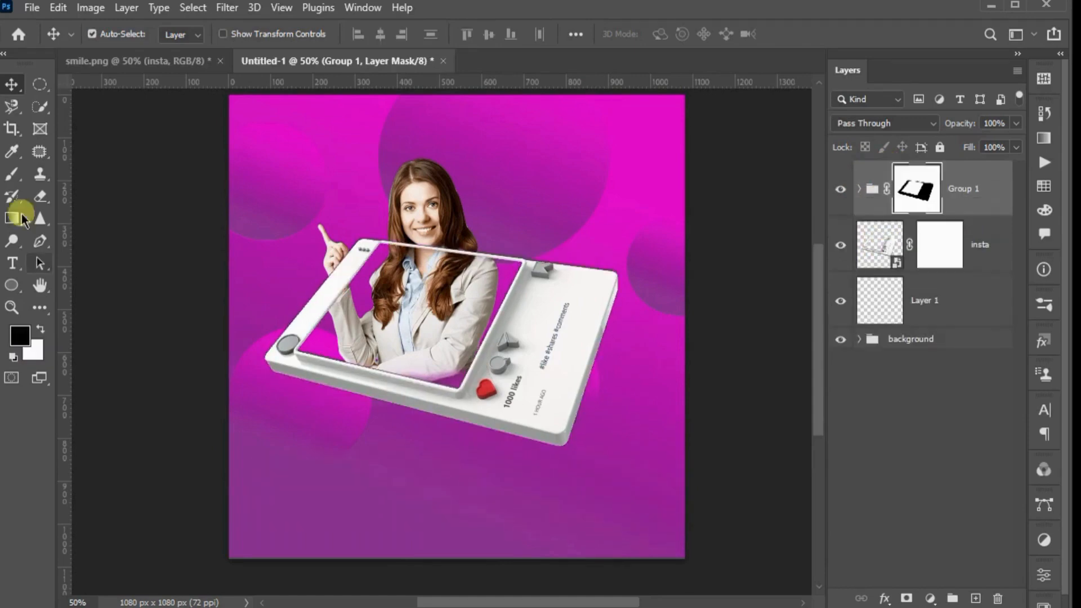
Paint white on Group 1's mask at 100% opacity and 100% flow to bring her neck and hair in front of the frame's upper edge
{"action": "left_click", "coordinate": [7, 176]}
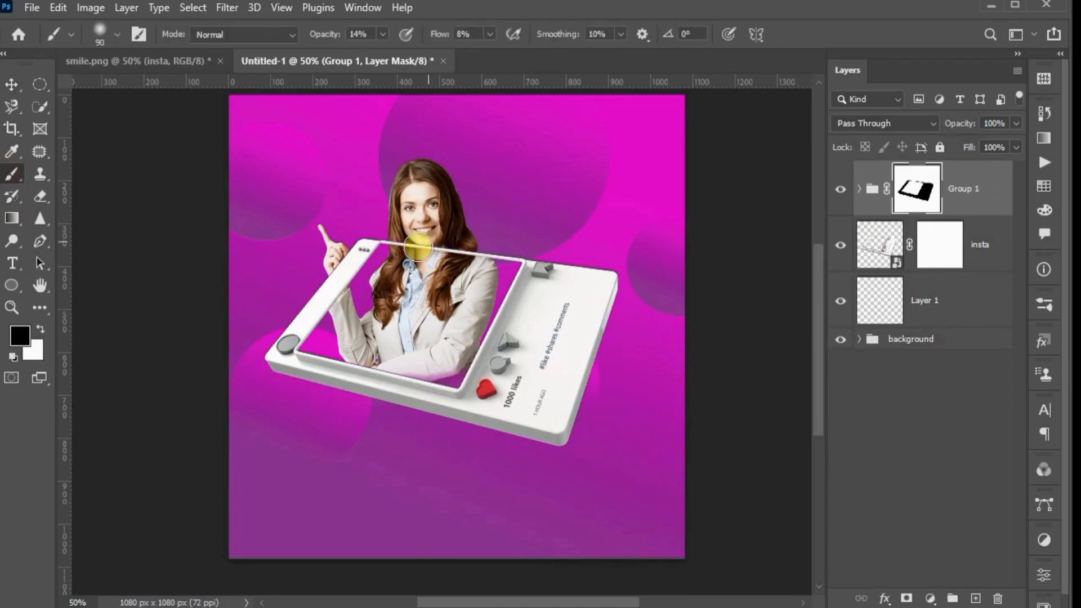
{"action": "key", "text": "x"}
{"action": "left_click", "coordinate": [382, 35]}
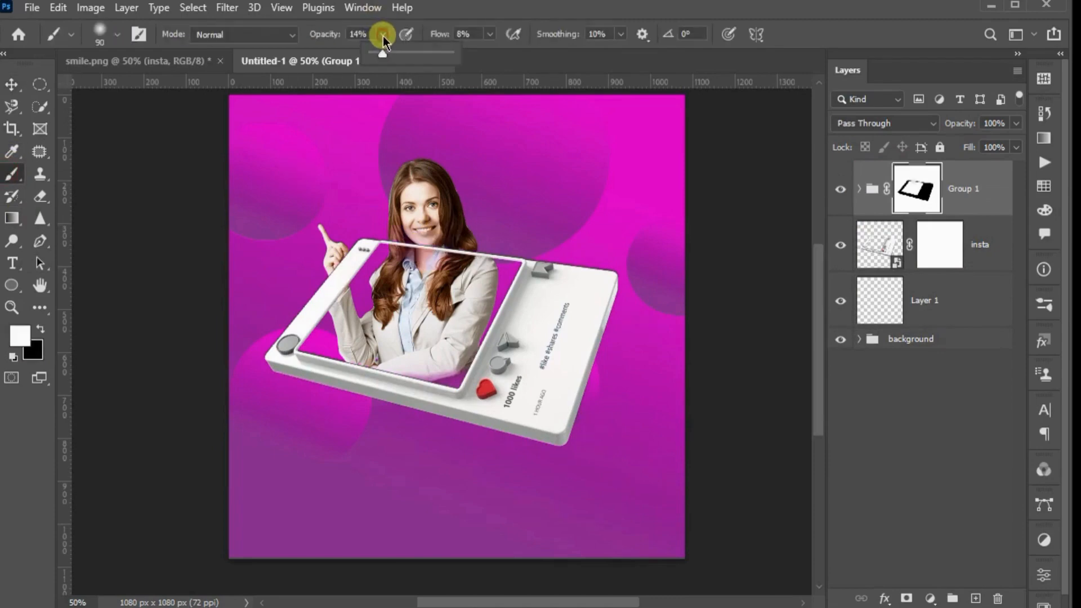
{"action": "left_click_drag", "start_coordinate": [383, 55], "coordinate": [453, 52]}
{"action": "left_click", "coordinate": [488, 33]}
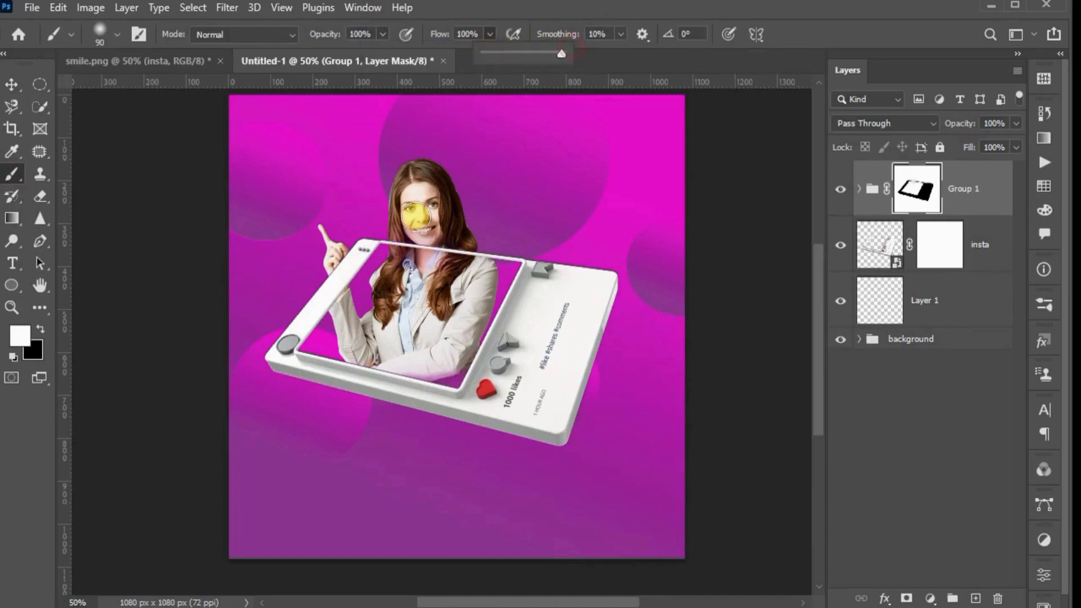
{"action": "left_click", "coordinate": [427, 247]}
{"action": "mouse_move", "coordinate": [430, 250]}
{"action": "left_mouse_down"}
{"action": "mouse_move", "coordinate": [493, 267]}
{"action": "mouse_move", "coordinate": [442, 295]}
{"action": "left_mouse_up"}
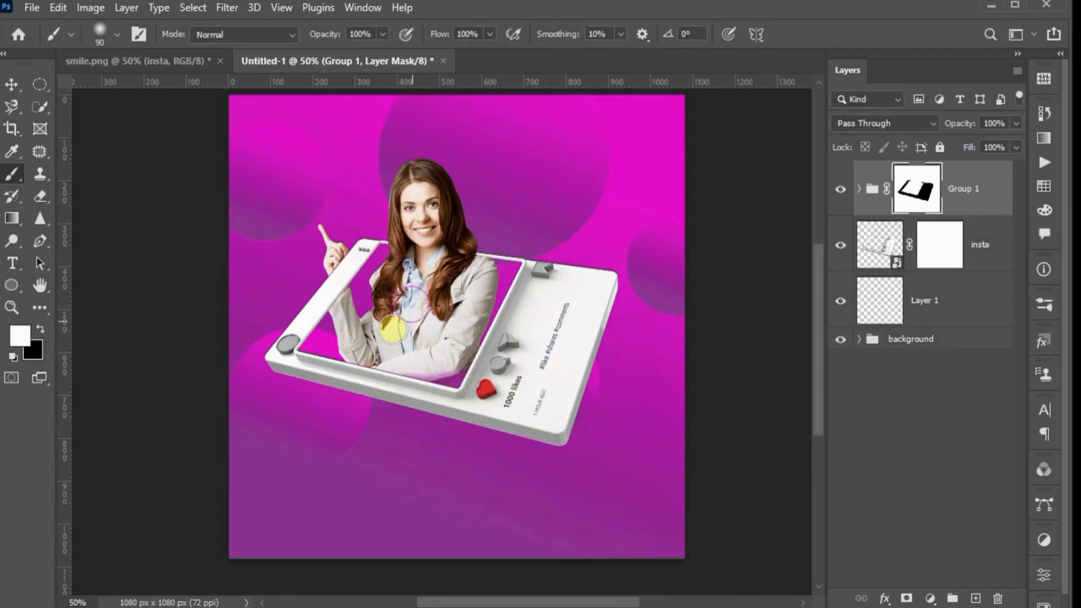
Lock Group 2 and the background group
{"action": "left_click", "coordinate": [939, 147]}
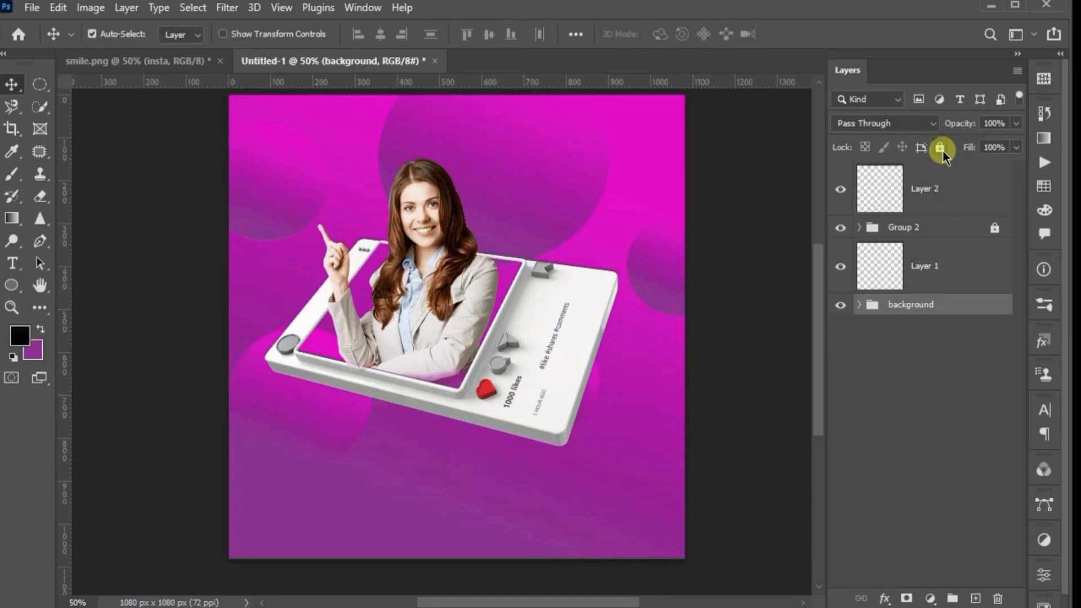
{"action": "left_click", "coordinate": [938, 148]}
Bring the heart-eyes emoji from smile.png into the post above Layer 2 and place it large at the canvas's right edge
{"action": "left_click", "coordinate": [897, 190]}
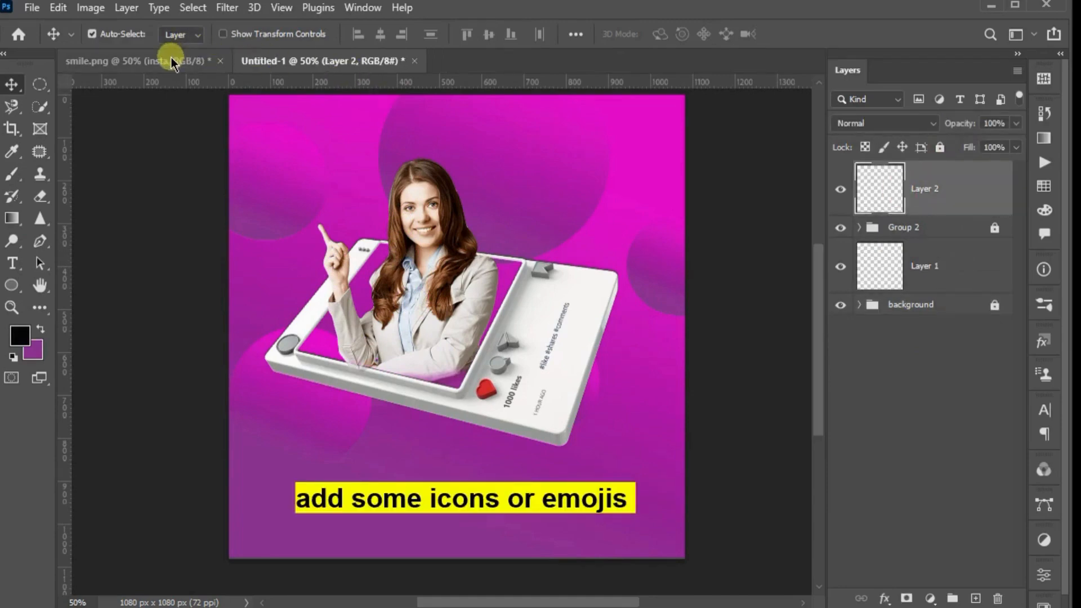
{"action": "left_click", "coordinate": [138, 61]}
{"action": "left_click_drag", "start_coordinate": [444, 369], "coordinate": [366, 140]}
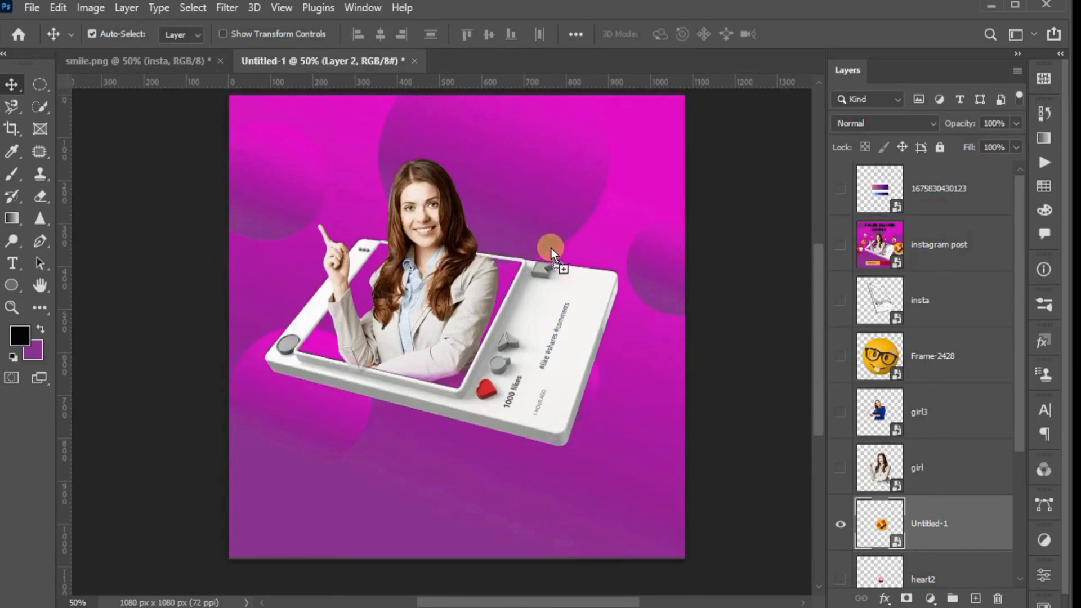
{"action": "left_click_drag", "start_coordinate": [636, 339], "coordinate": [635, 328]}
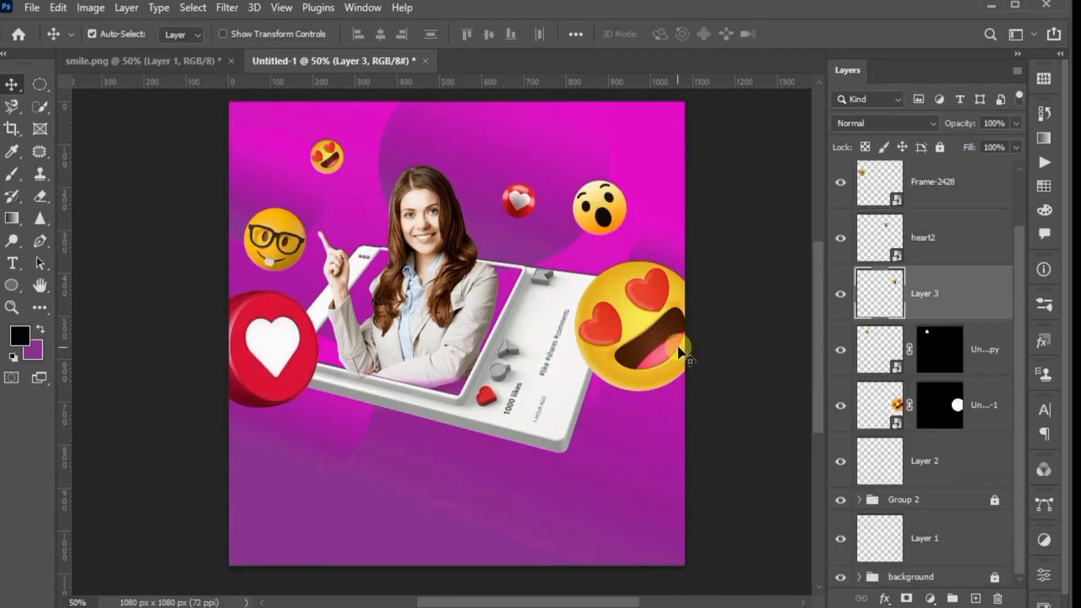
Apply a Gaussian Blur with a 3.5 px radius to the large heart-eyes emoji
{"action": "left_click", "coordinate": [659, 335]}
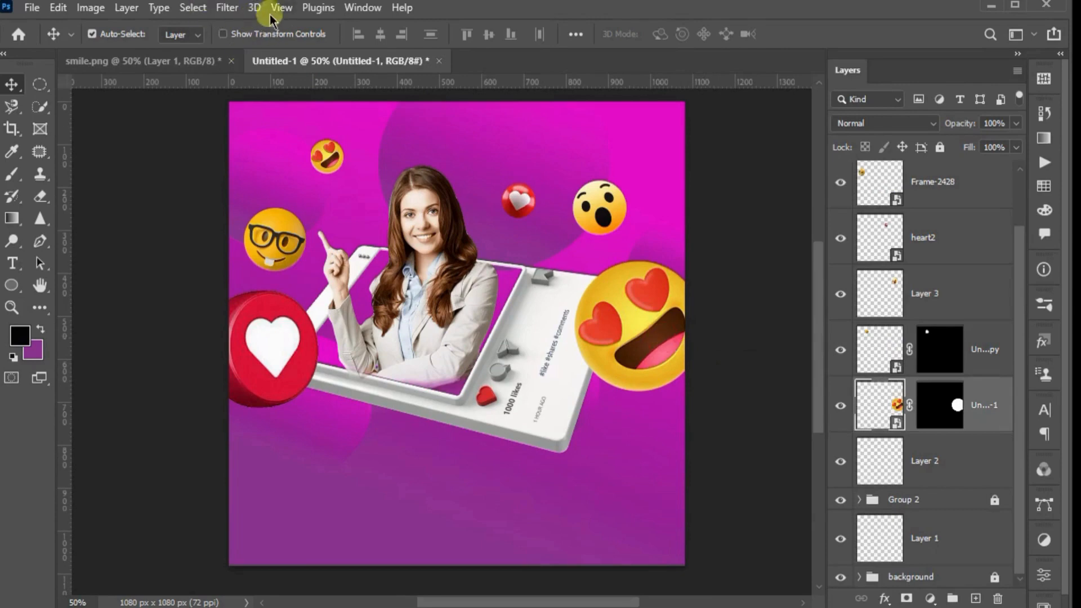
{"action": "left_click", "coordinate": [236, 7]}
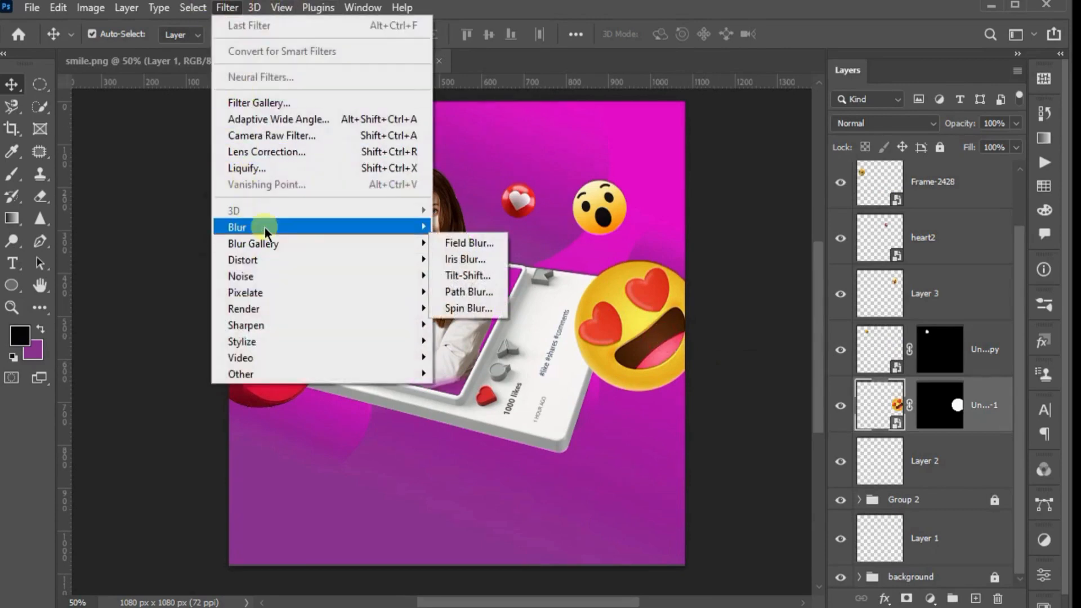
{"action": "mouse_move", "coordinate": [297, 228]}
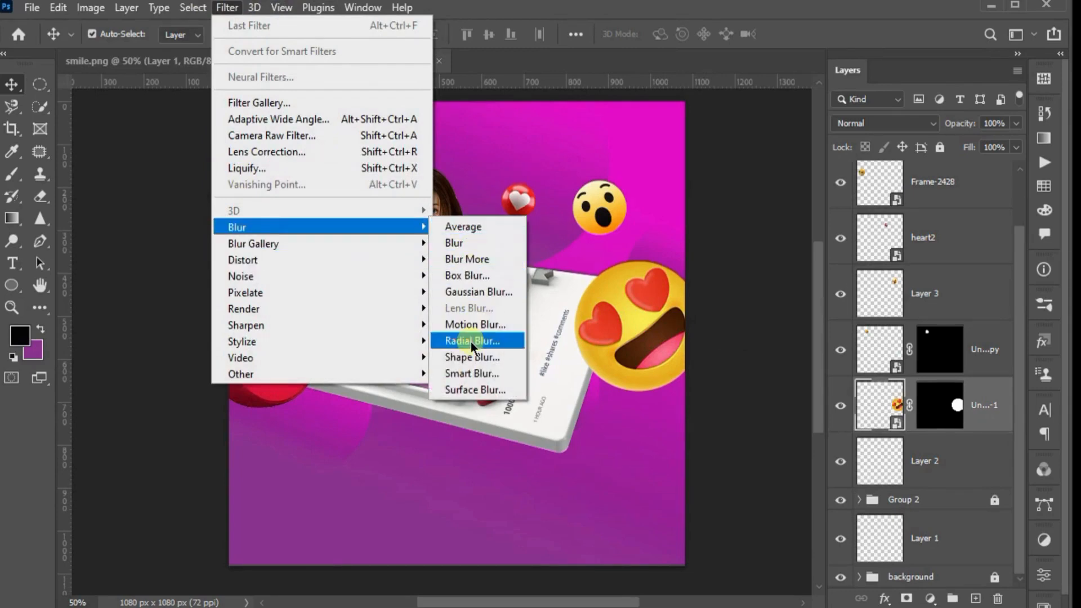
{"action": "mouse_move", "coordinate": [336, 248]}
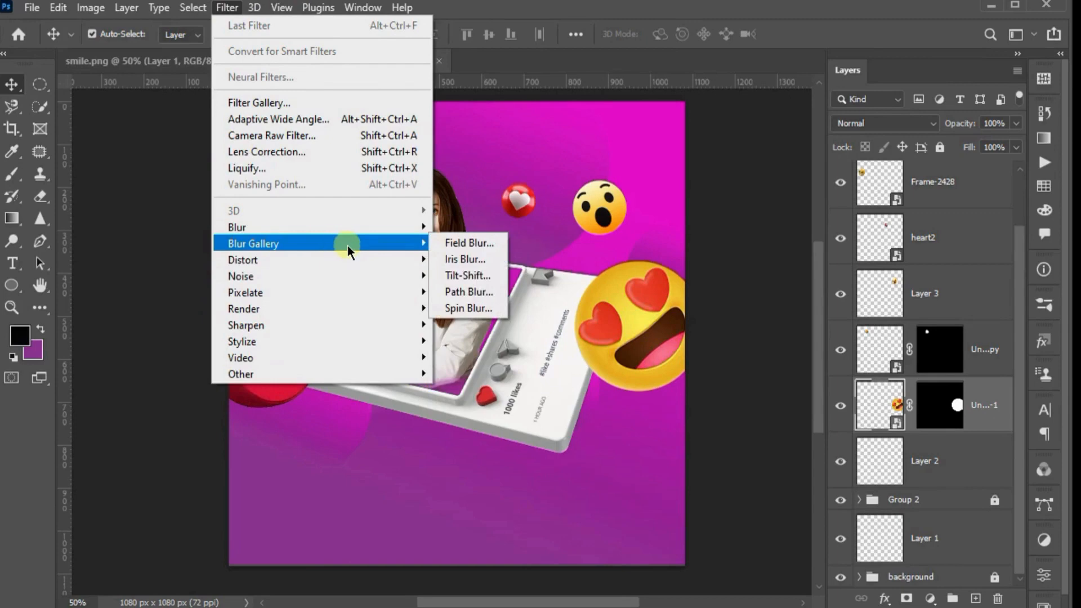
{"action": "mouse_move", "coordinate": [340, 223]}
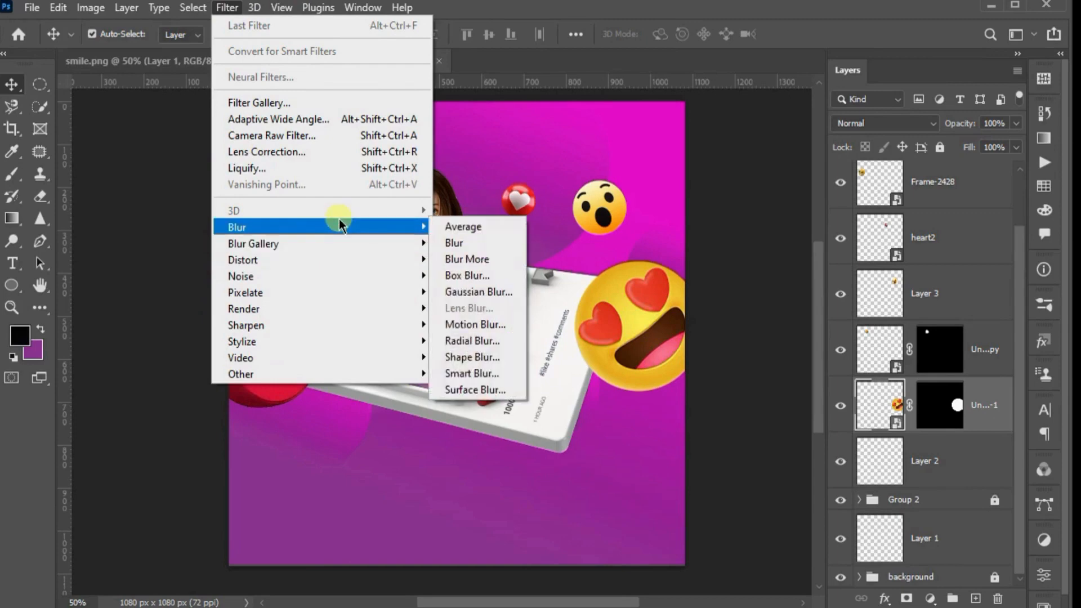
{"action": "left_click", "coordinate": [498, 298]}
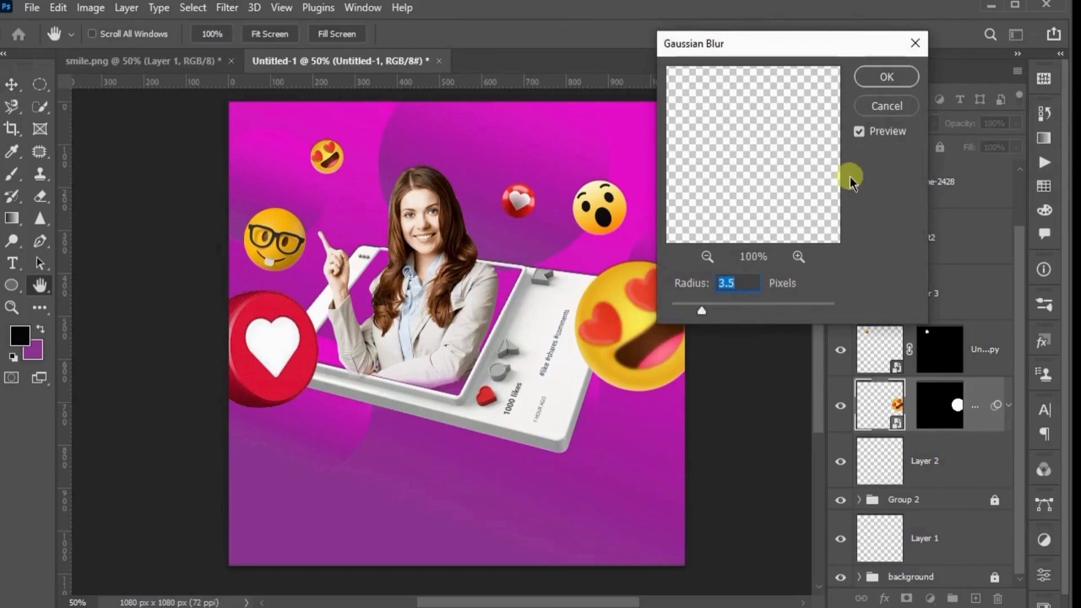
{"action": "left_click", "coordinate": [887, 78]}
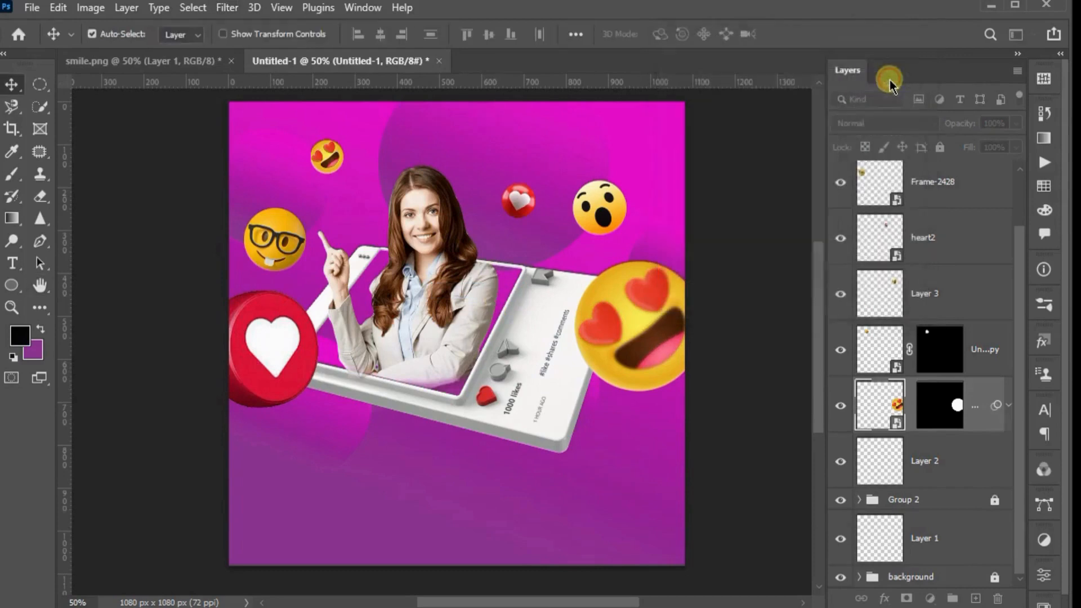
Apply a Gaussian Blur with a 3.5 px radius to the large red heart icon
{"action": "left_click", "coordinate": [255, 338]}
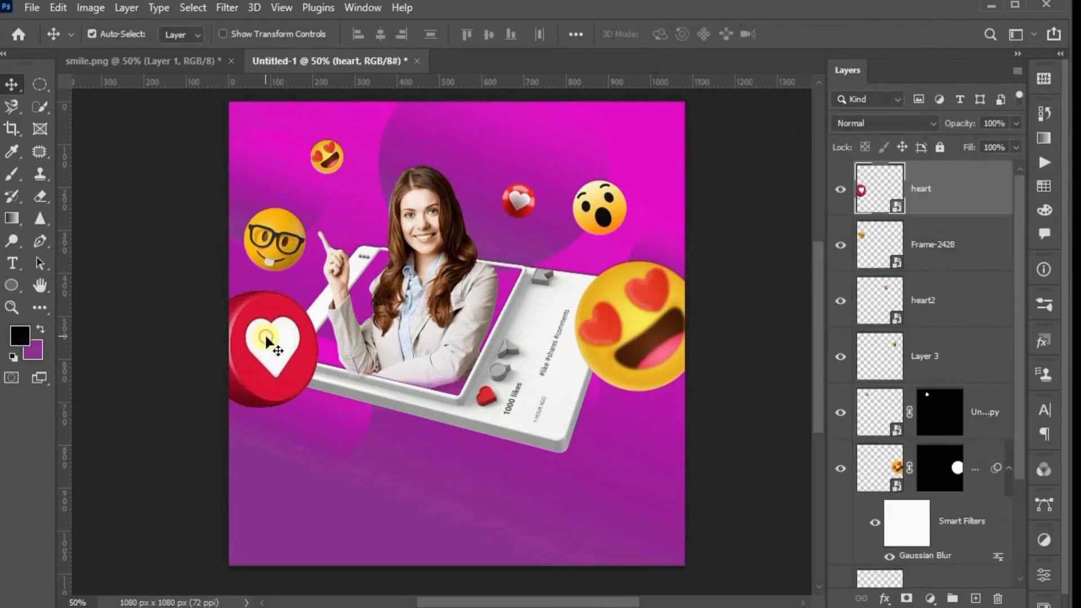
{"action": "left_click", "coordinate": [236, 10]}
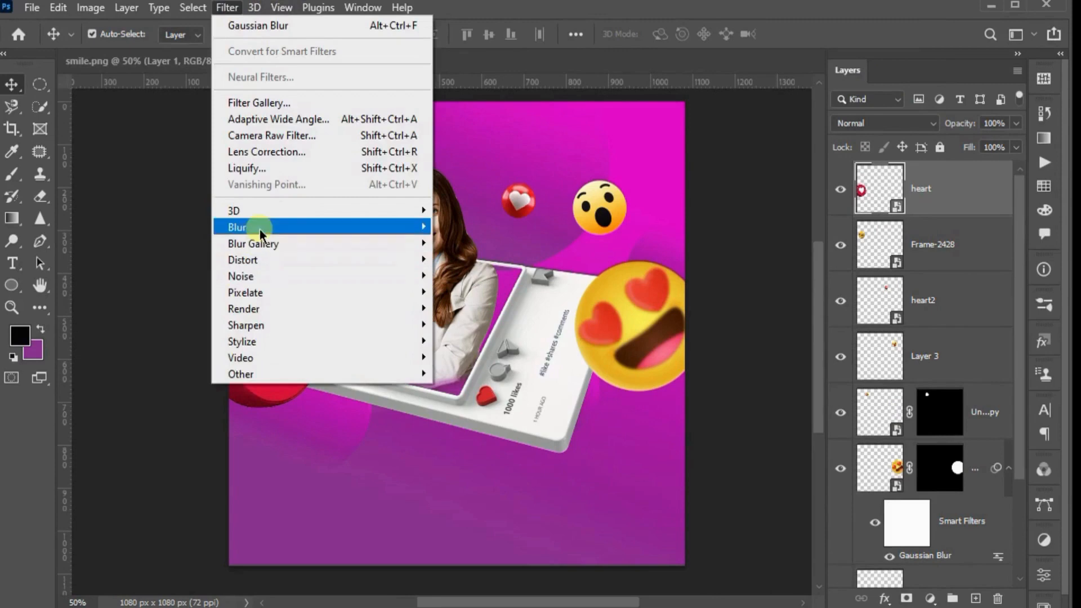
{"action": "mouse_move", "coordinate": [259, 228]}
{"action": "left_click", "coordinate": [482, 291]}
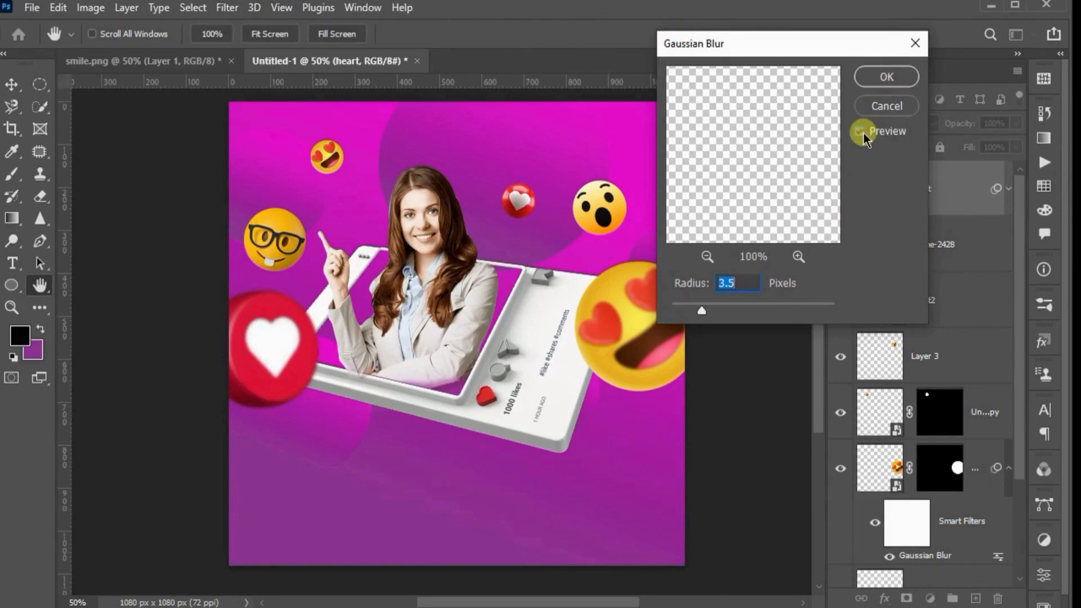
{"action": "left_click", "coordinate": [864, 133]}
{"action": "left_click", "coordinate": [864, 132]}
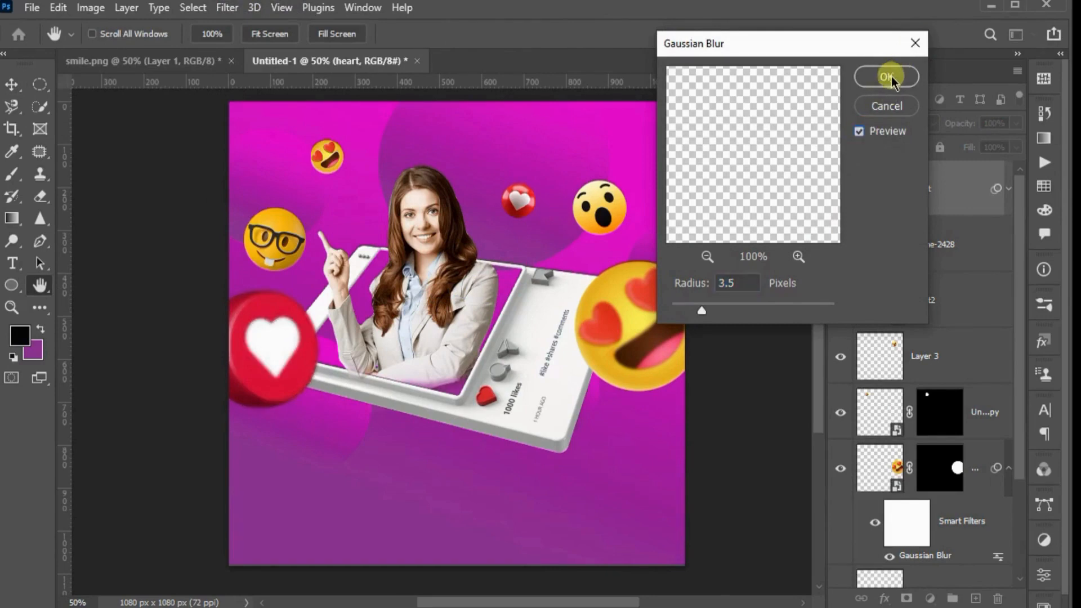
{"action": "left_click", "coordinate": [886, 77]}
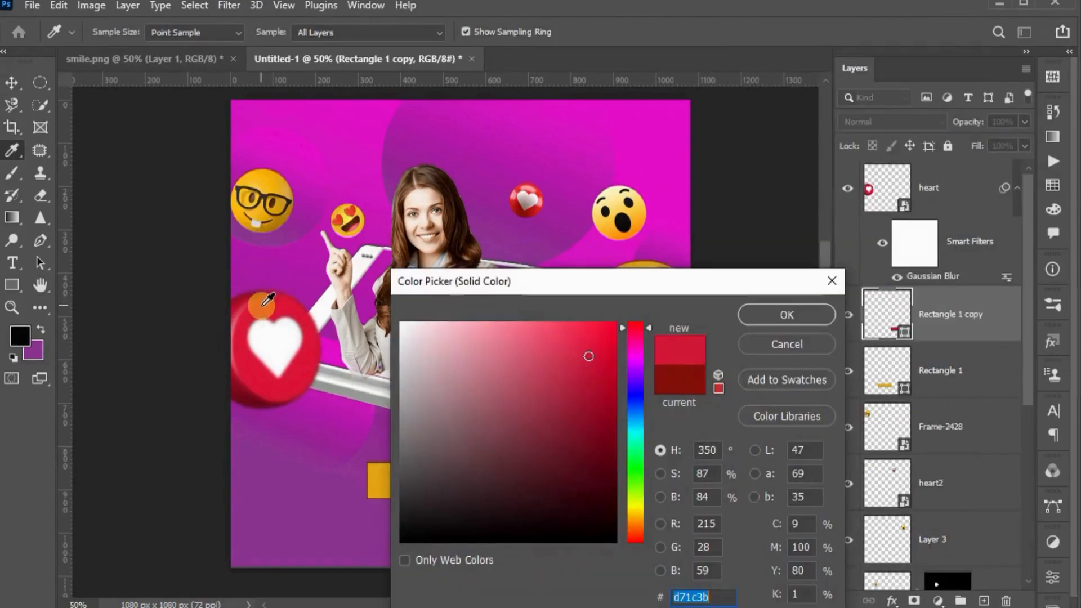
Fill Rectangle 1 copy with red #e1183c sampled from the heart icon and align it flush against the yellow rectangle's edge
{"action": "left_click_drag", "start_coordinate": [267, 300], "coordinate": [309, 356]}
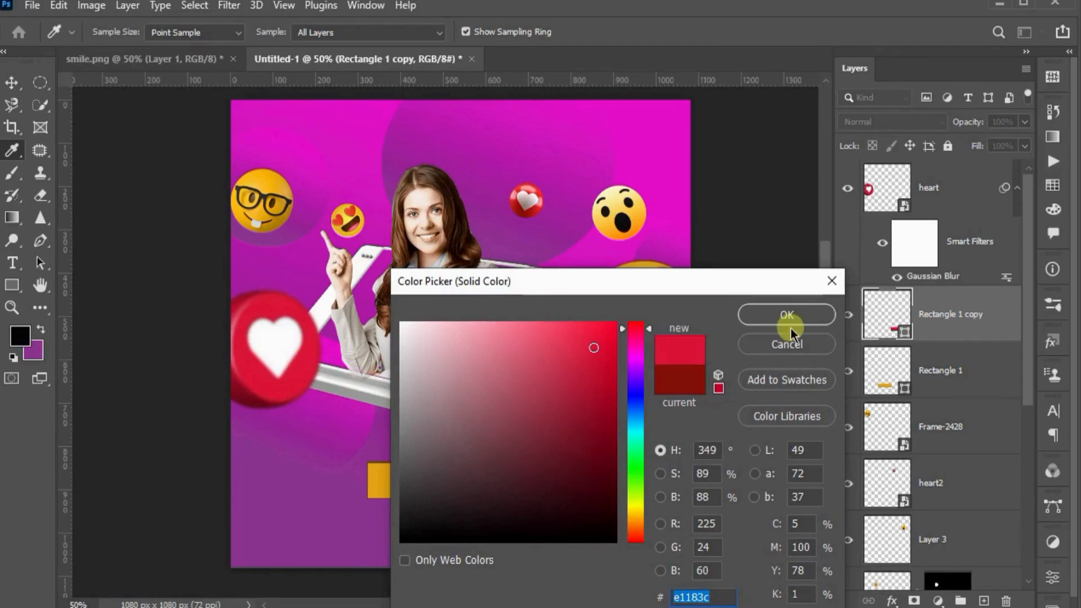
{"action": "left_click", "coordinate": [779, 316]}
{"action": "left_click", "coordinate": [577, 486]}
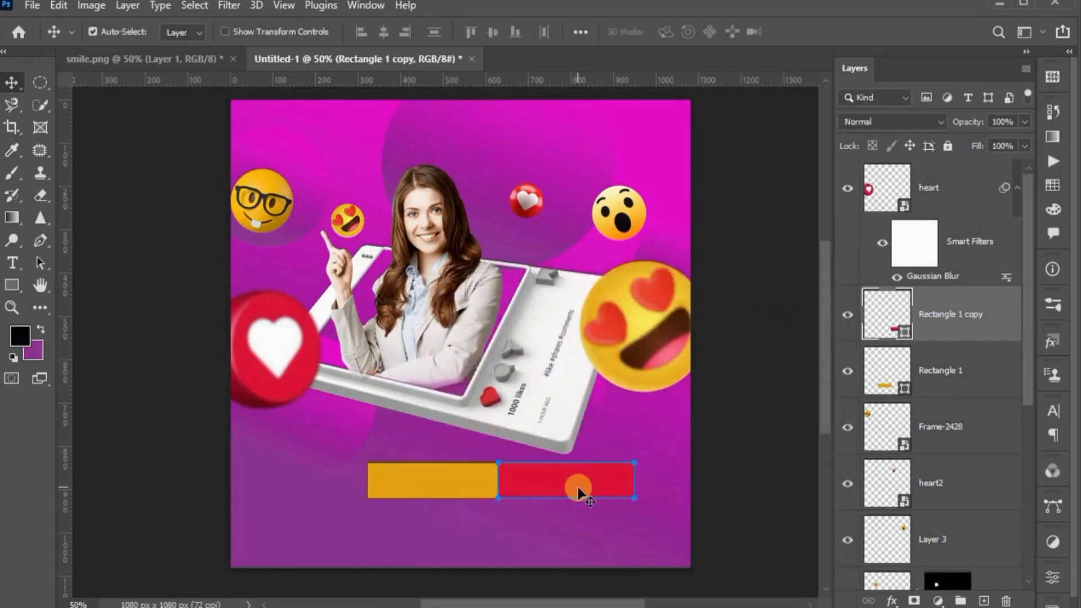
{"action": "left_click", "coordinate": [465, 478]}
{"action": "left_click_drag", "start_coordinate": [542, 481], "coordinate": [549, 485]}
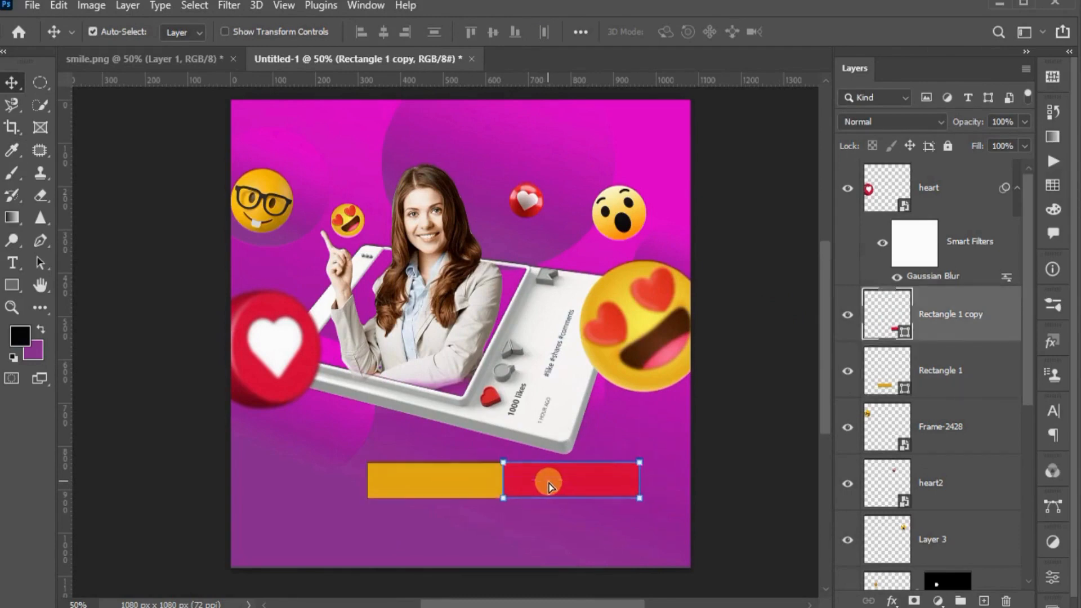
Group the yellow and red rectangles and centre them lower on the canvas beneath the frame
{"action": "left_click", "coordinate": [486, 535]}
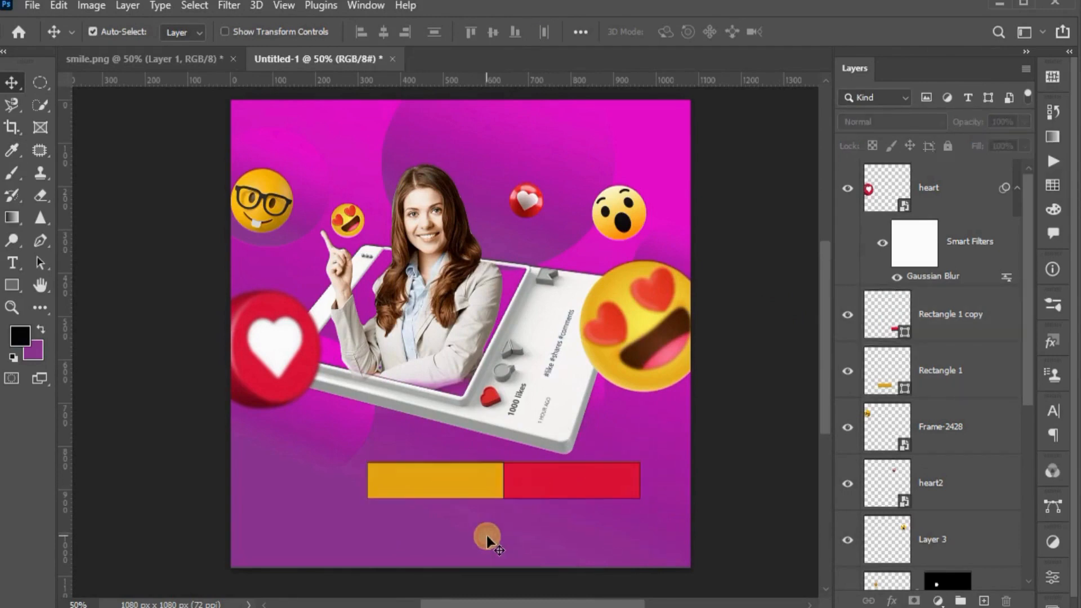
{"action": "left_click", "coordinate": [552, 475]}
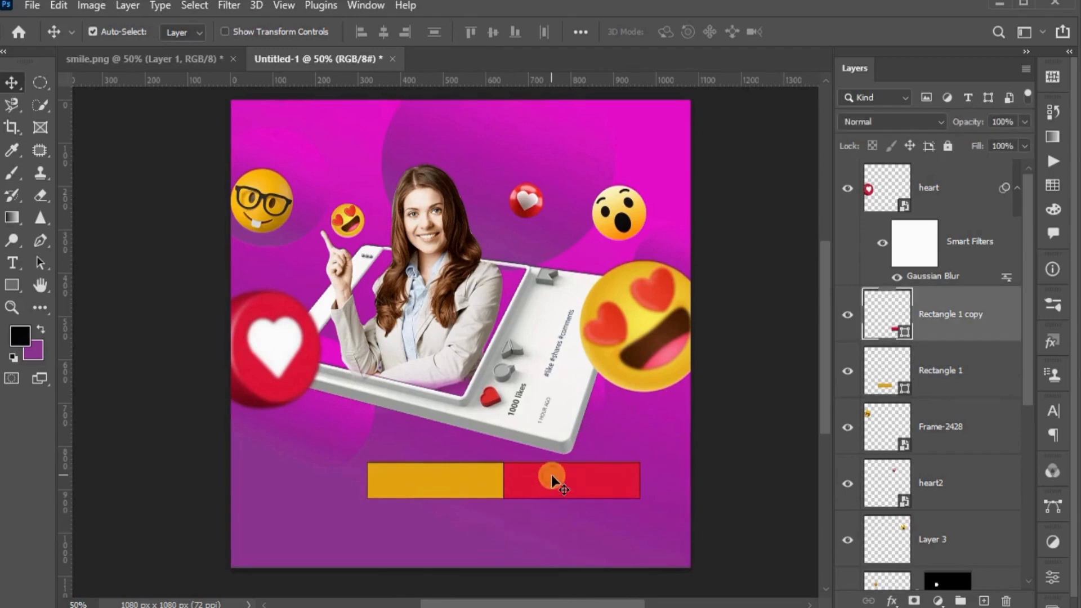
{"action": "left_click", "coordinate": [458, 482]}
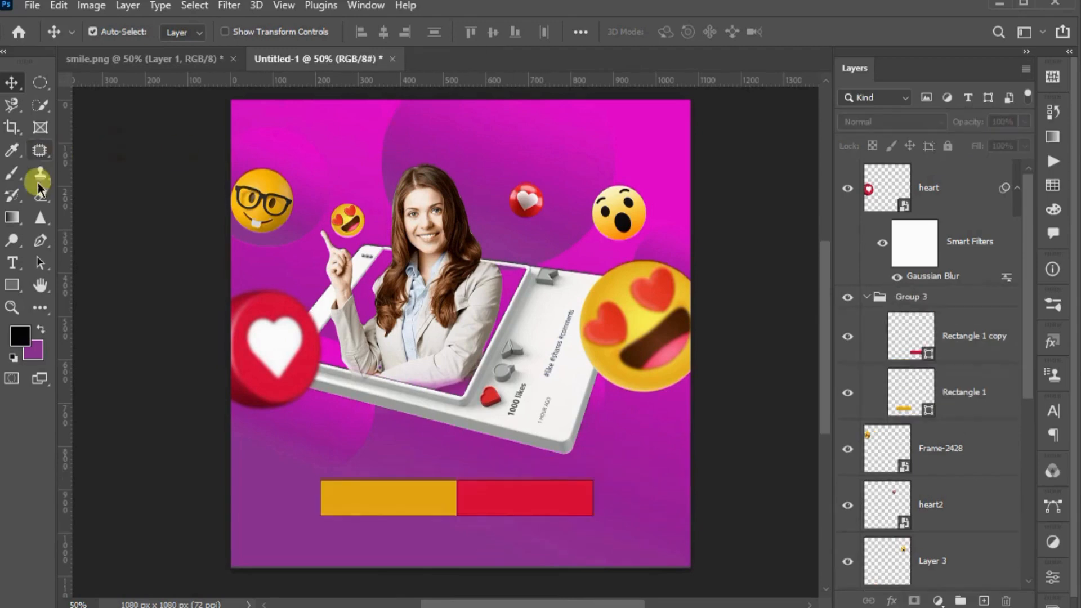
Add a large white title "ENGLISH GRAMMER COURSE" across the top of the post and move its layer below Group 2, behind the girl
{"action": "left_click", "coordinate": [14, 264]}
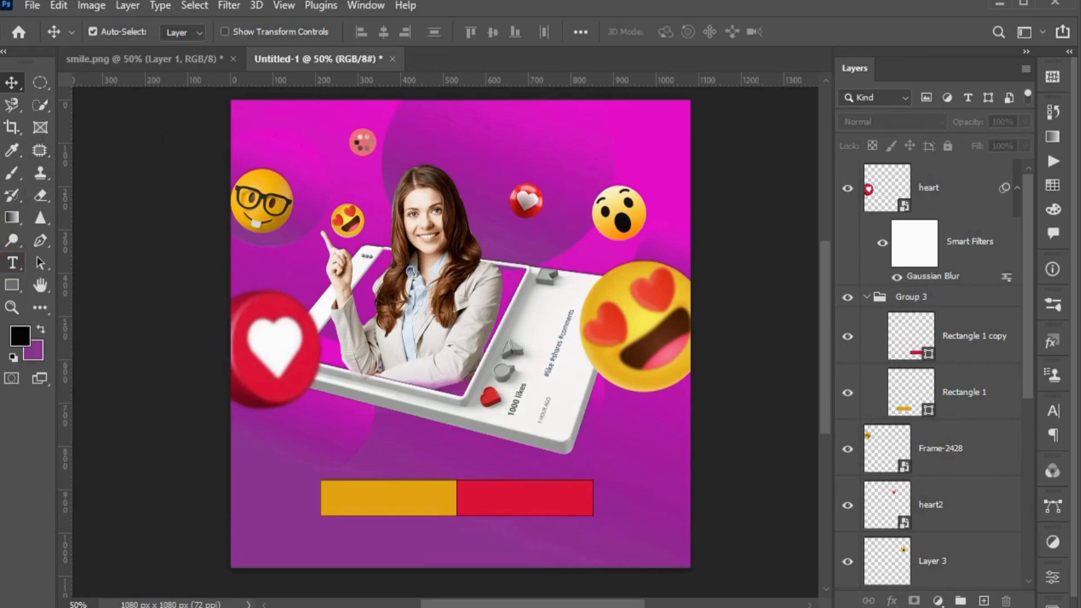
{"action": "left_click", "coordinate": [12, 262]}
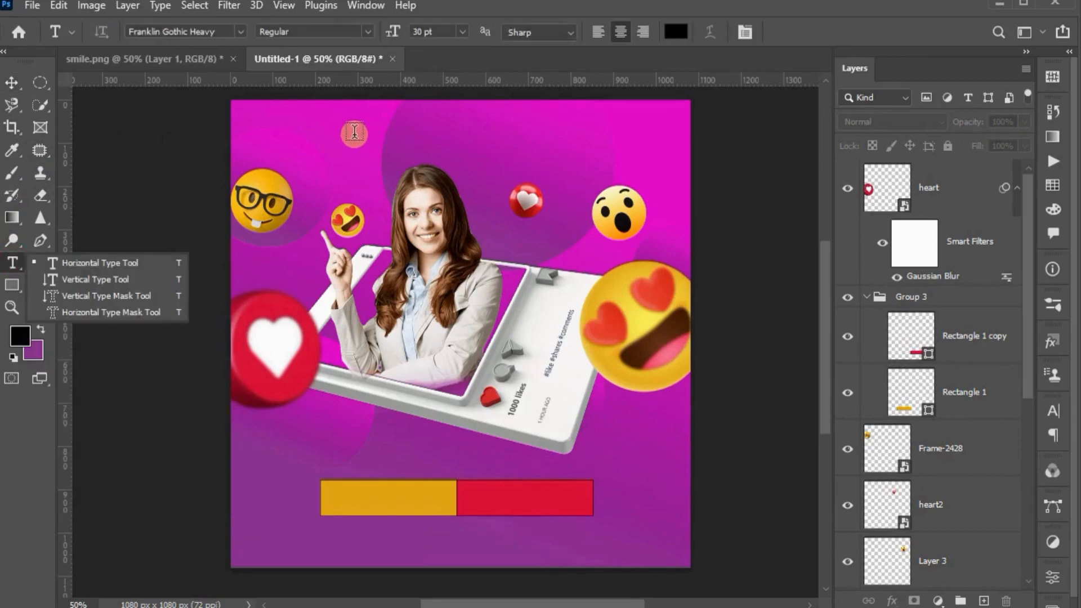
{"action": "left_click", "coordinate": [352, 130]}
{"action": "left_click", "coordinate": [353, 131]}
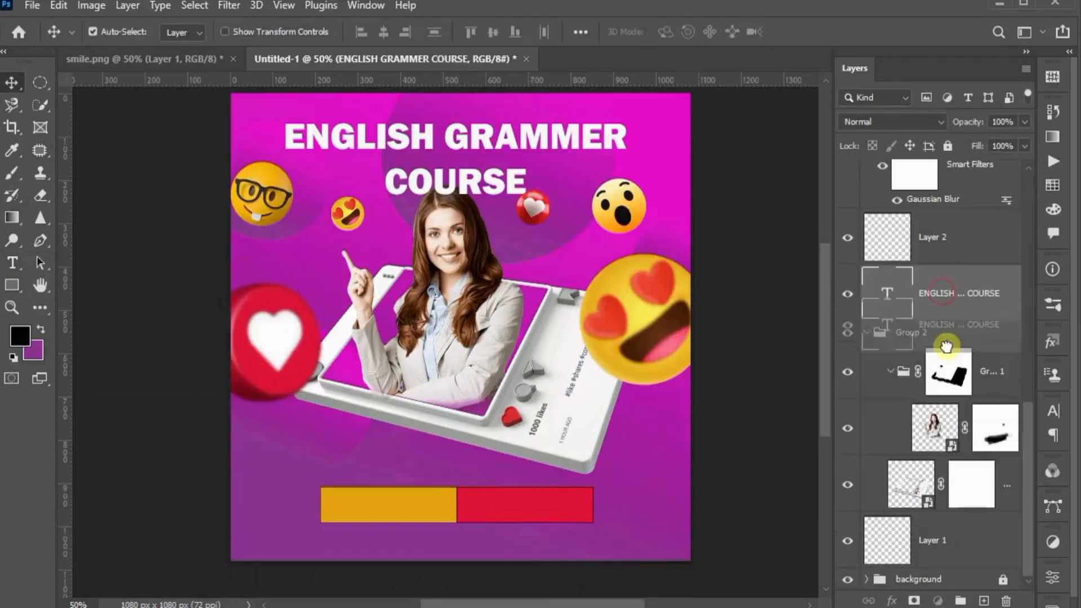
{"action": "left_click_drag", "start_coordinate": [953, 350], "coordinate": [972, 504]}
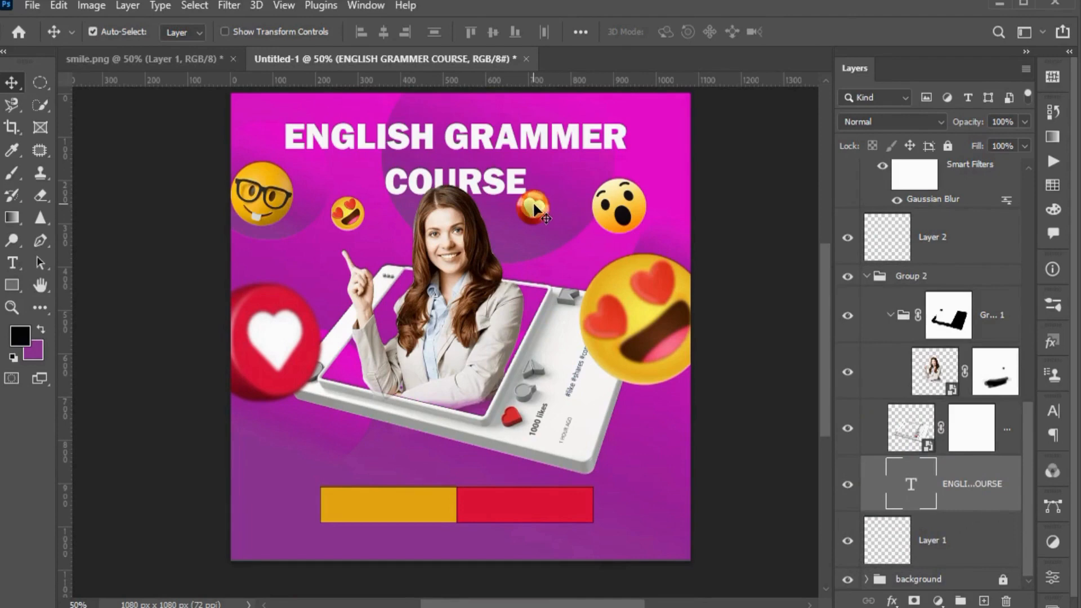
Move the small heart, small heart-eyes and glasses emojis slightly lower and fine-tune the positions of the girl, title and two-colour bar
{"action": "left_click_drag", "start_coordinate": [534, 209], "coordinate": [537, 222]}
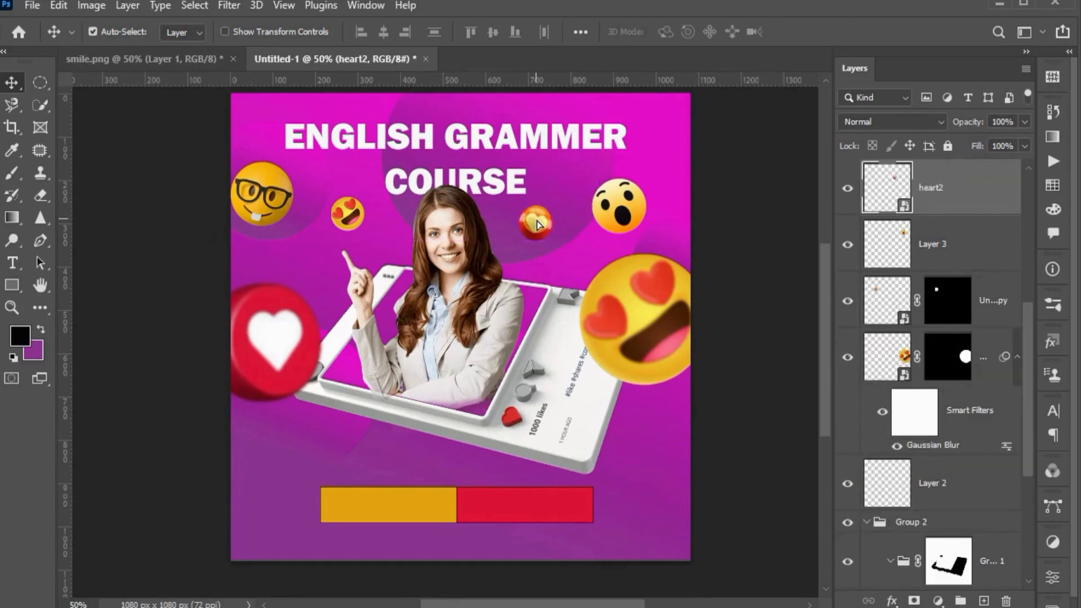
{"action": "left_click_drag", "start_coordinate": [341, 208], "coordinate": [348, 223]}
{"action": "left_click_drag", "start_coordinate": [270, 197], "coordinate": [271, 233]}
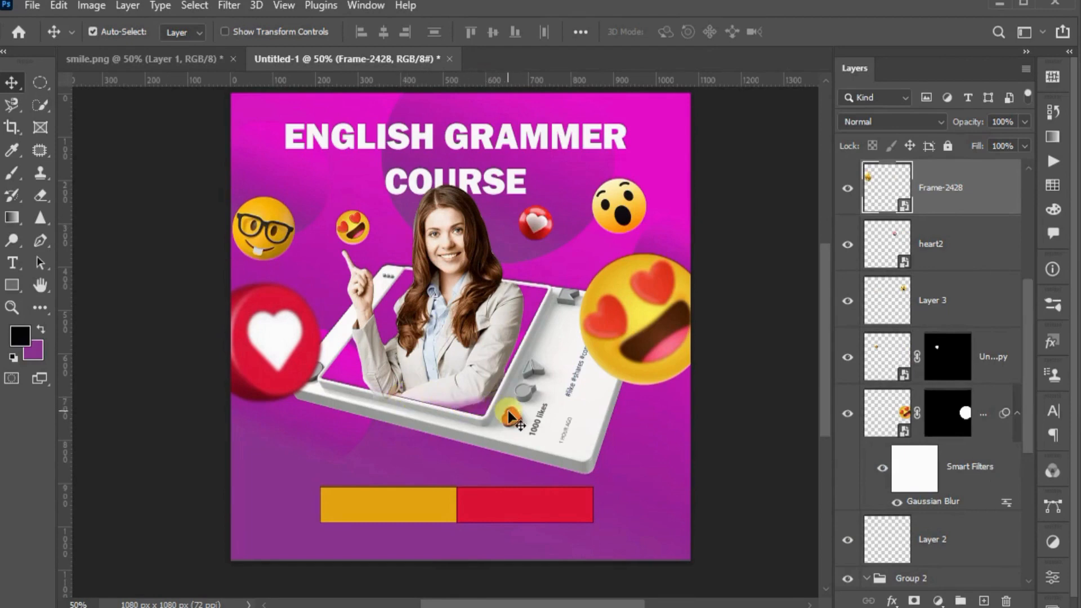
{"action": "left_click", "coordinate": [463, 351]}
{"action": "left_click_drag", "start_coordinate": [461, 350], "coordinate": [466, 354]}
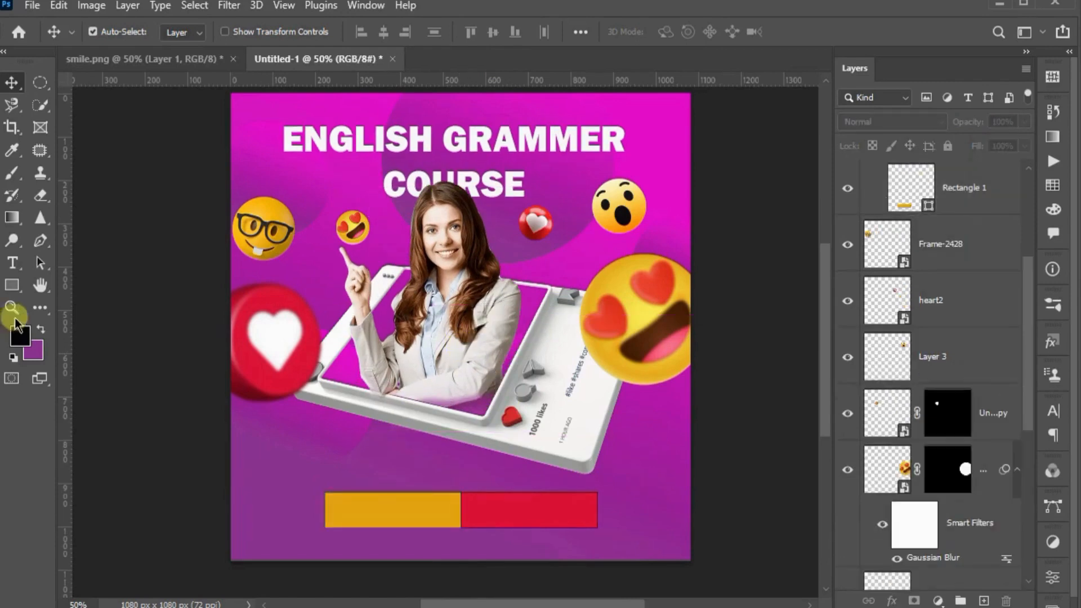
{"action": "left_click", "coordinate": [12, 263]}
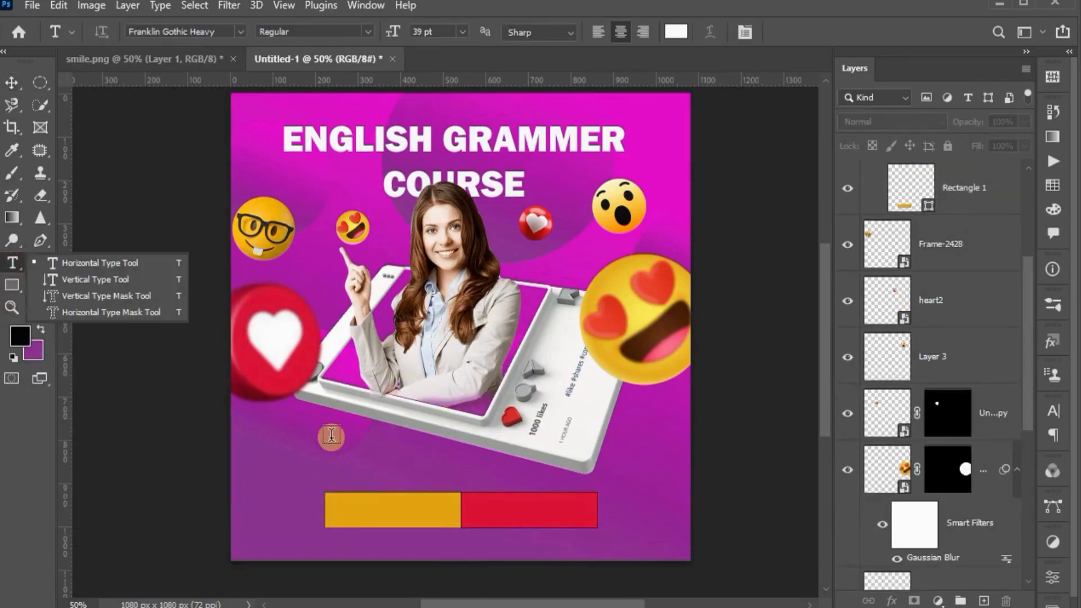
{"action": "left_click", "coordinate": [273, 455]}
{"action": "left_click", "coordinate": [273, 454]}
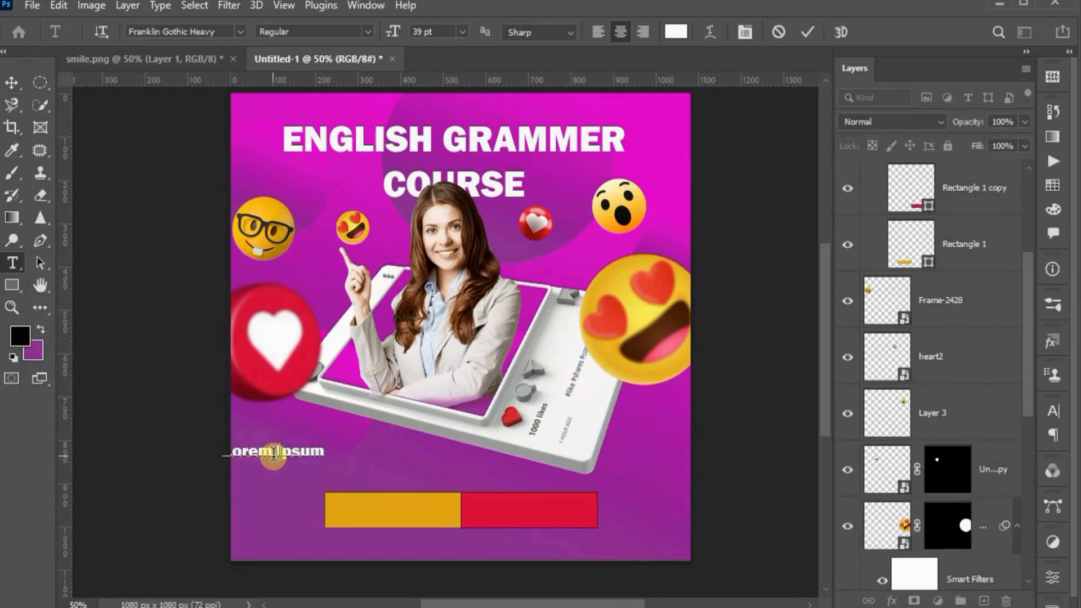
{"action": "type", "text": "www."}
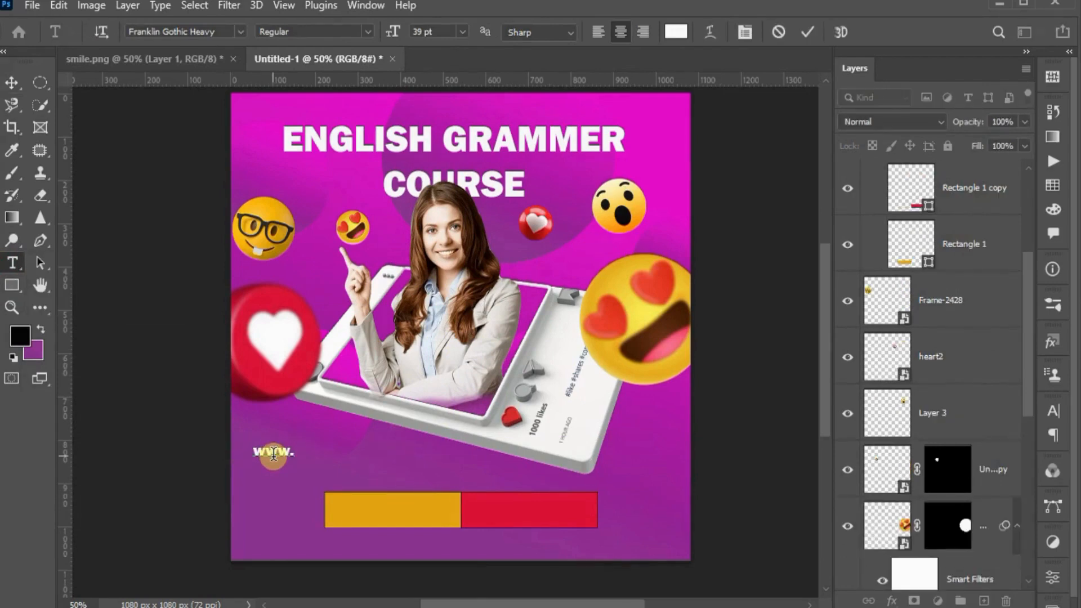
{"action": "type", "text": "abc.com"}
{"action": "key", "text": "ctrl+Return"}
{"action": "key", "text": "v"}
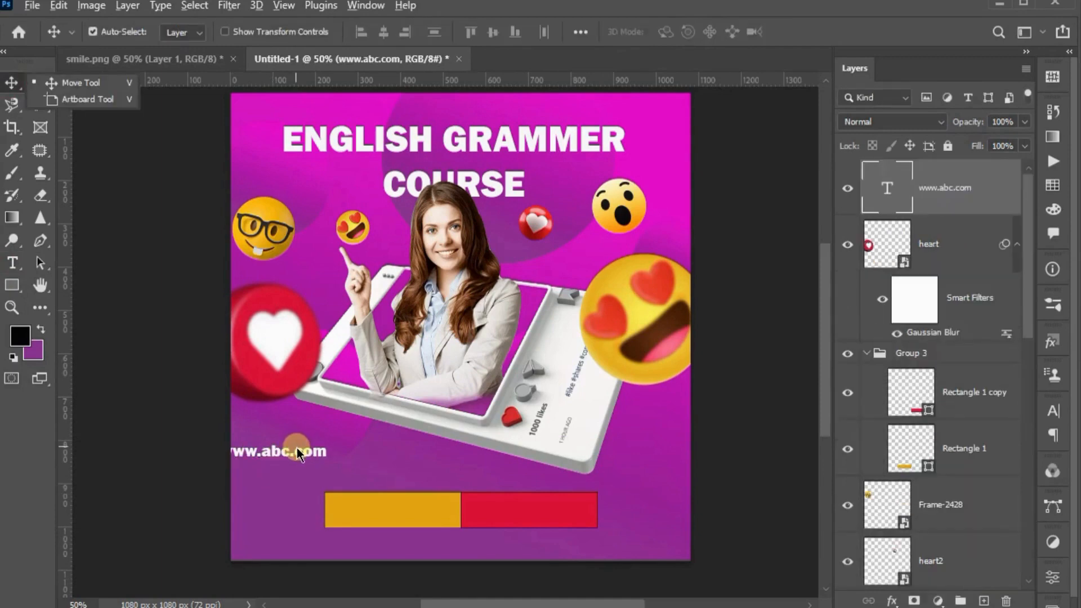
{"action": "left_click_drag", "start_coordinate": [296, 456], "coordinate": [454, 463]}
{"action": "left_click_drag", "start_coordinate": [260, 450], "coordinate": [295, 451]}
{"action": "left_click", "coordinate": [429, 459]}
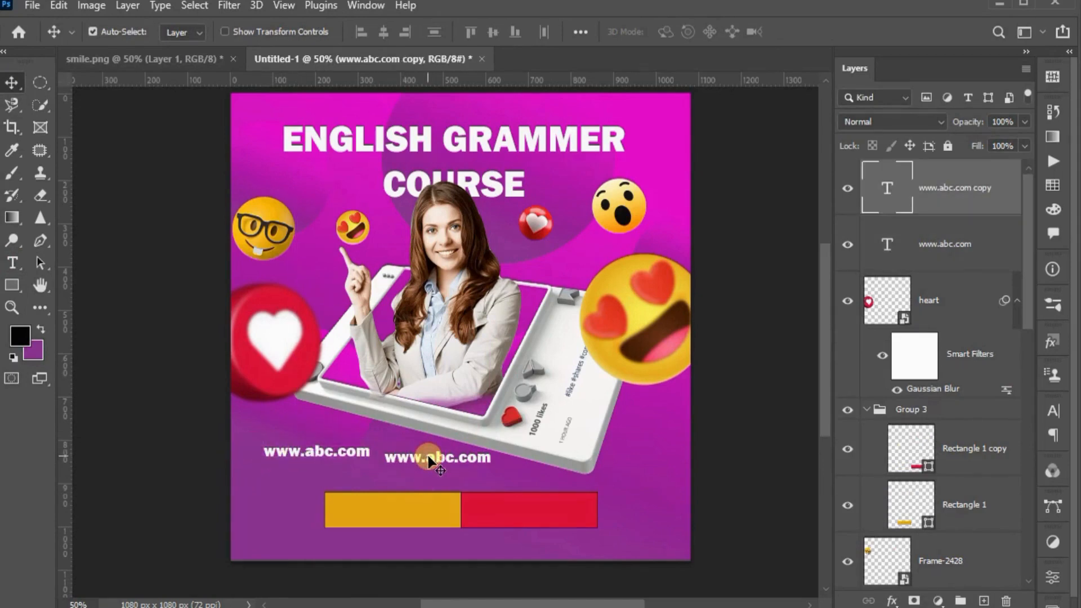
{"action": "double_click", "coordinate": [428, 460]}
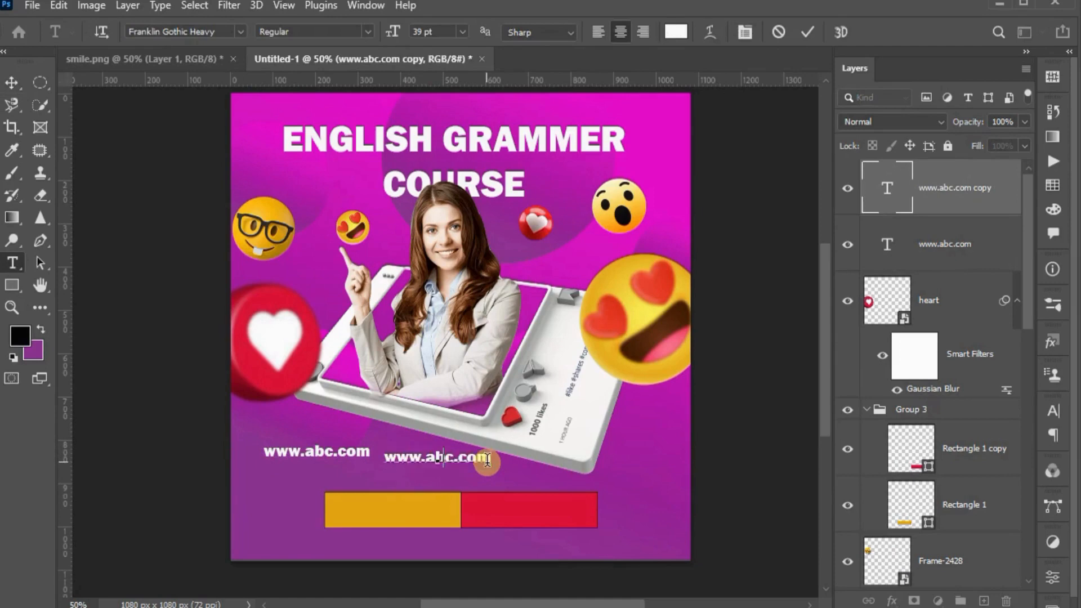
{"action": "type", "text": "REGISTER NOW"}
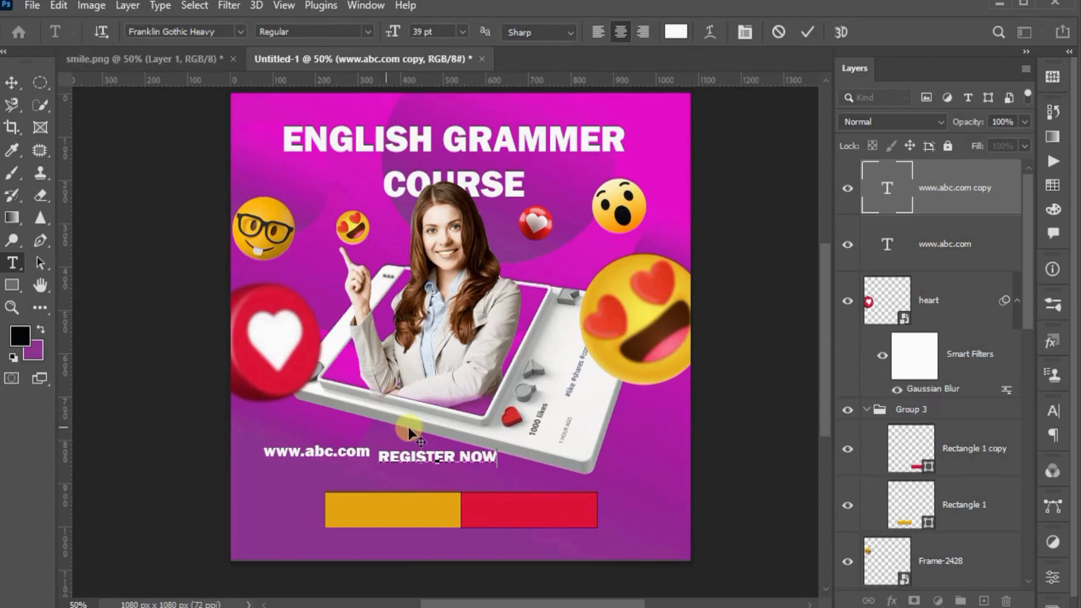
{"action": "left_click", "coordinate": [12, 83]}
{"action": "left_click_drag", "start_coordinate": [454, 459], "coordinate": [544, 511]}
{"action": "left_click", "coordinate": [314, 453]}
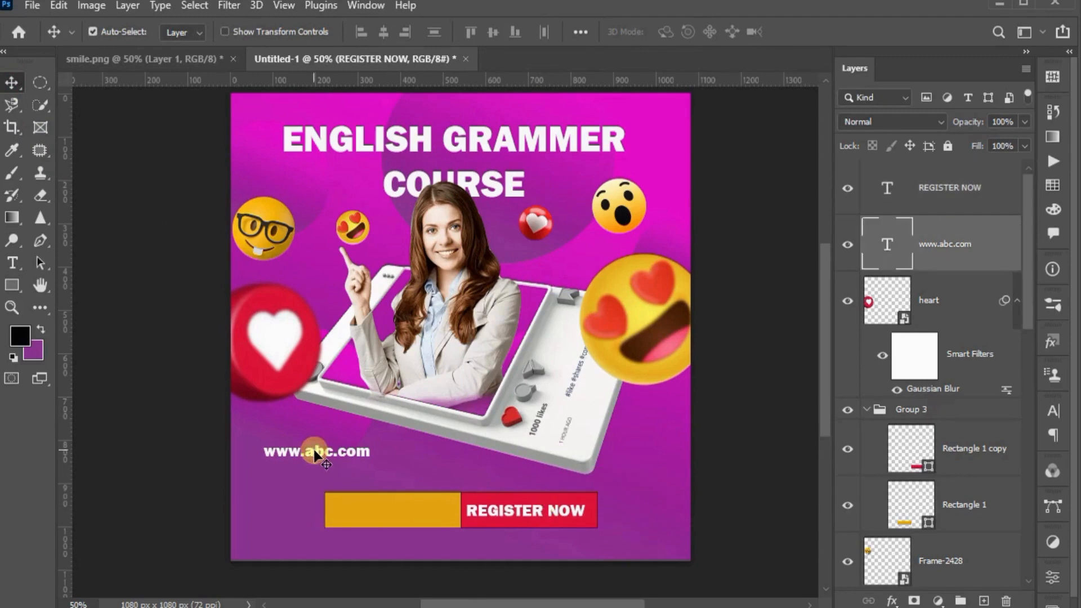
{"action": "double_click", "coordinate": [314, 453]}
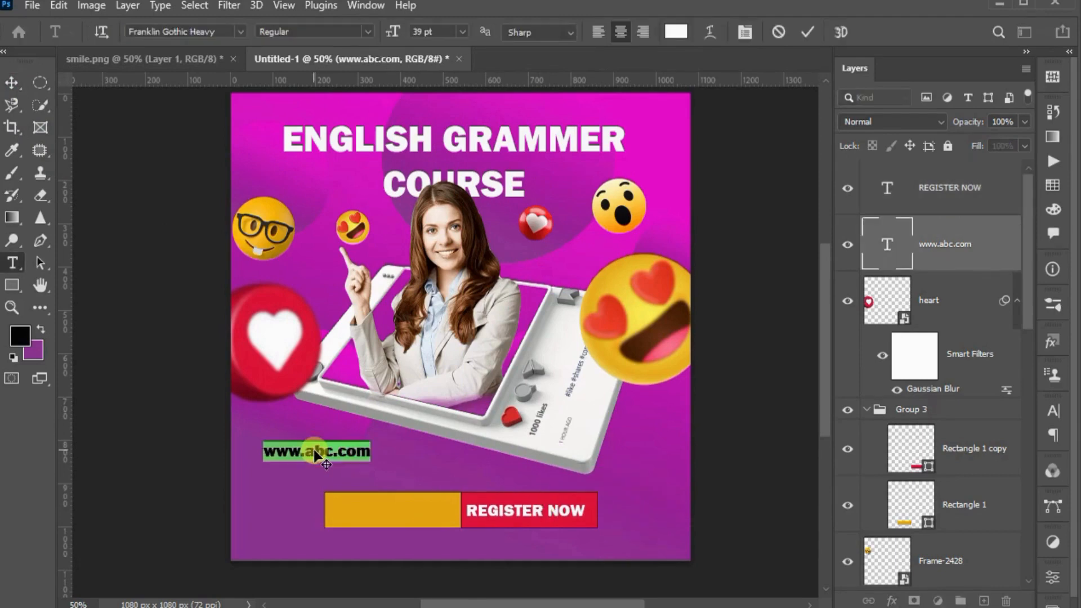
{"action": "left_click", "coordinate": [677, 32]}
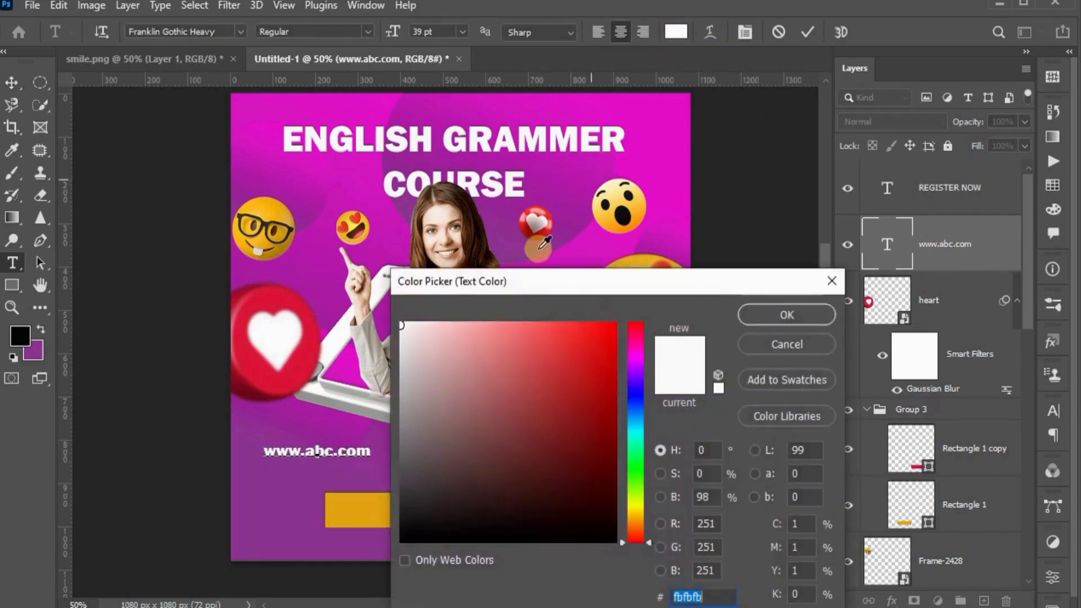
{"action": "left_click", "coordinate": [622, 217]}
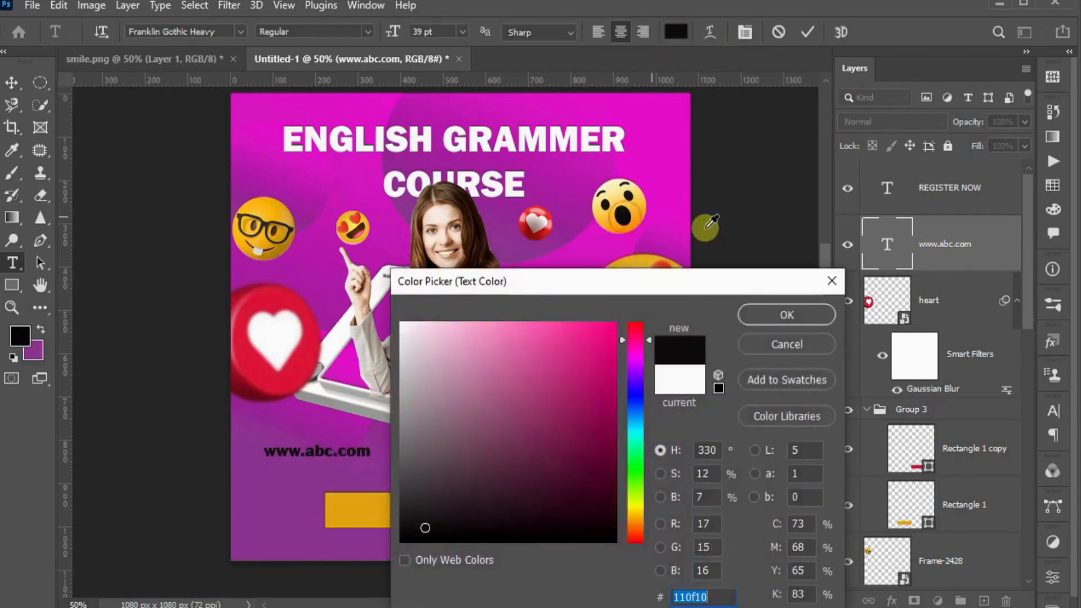
{"action": "left_click", "coordinate": [789, 317]}
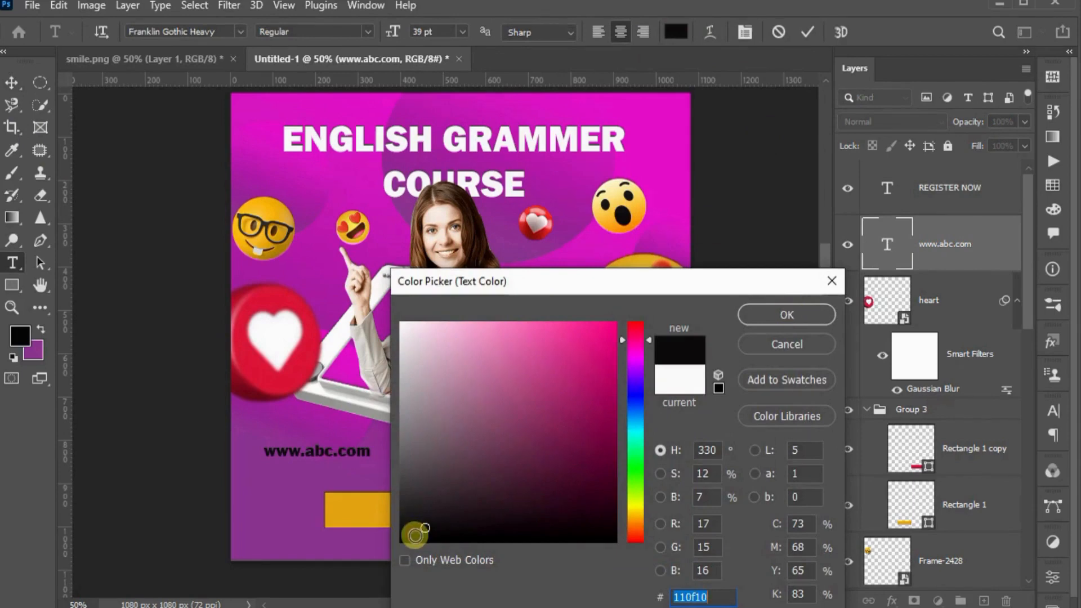
{"action": "left_click", "coordinate": [788, 314]}
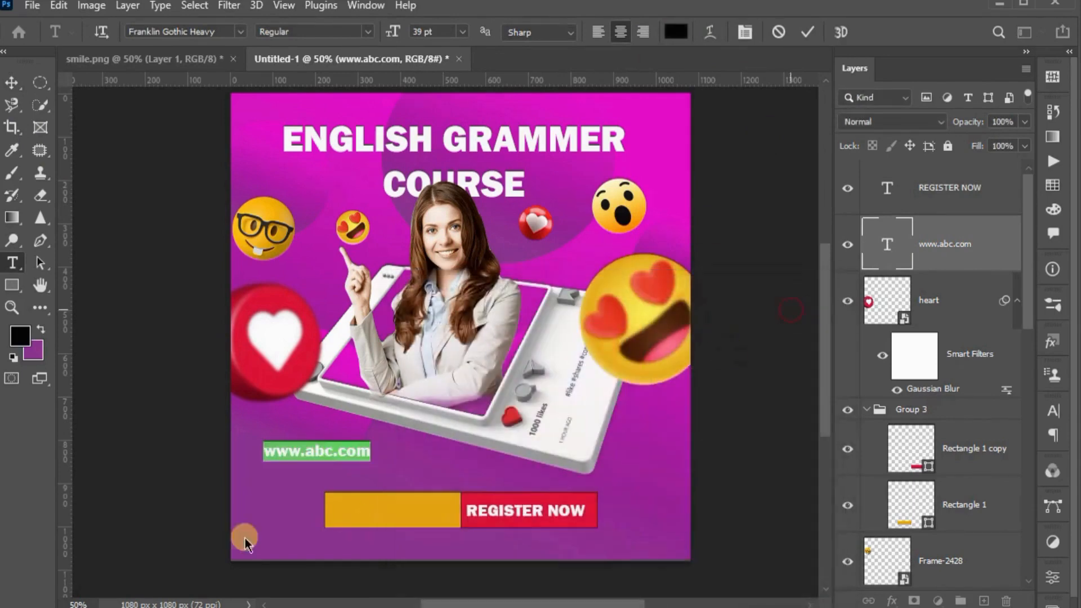
{"action": "left_click", "coordinate": [12, 83]}
{"action": "left_click_drag", "start_coordinate": [336, 448], "coordinate": [409, 513]}
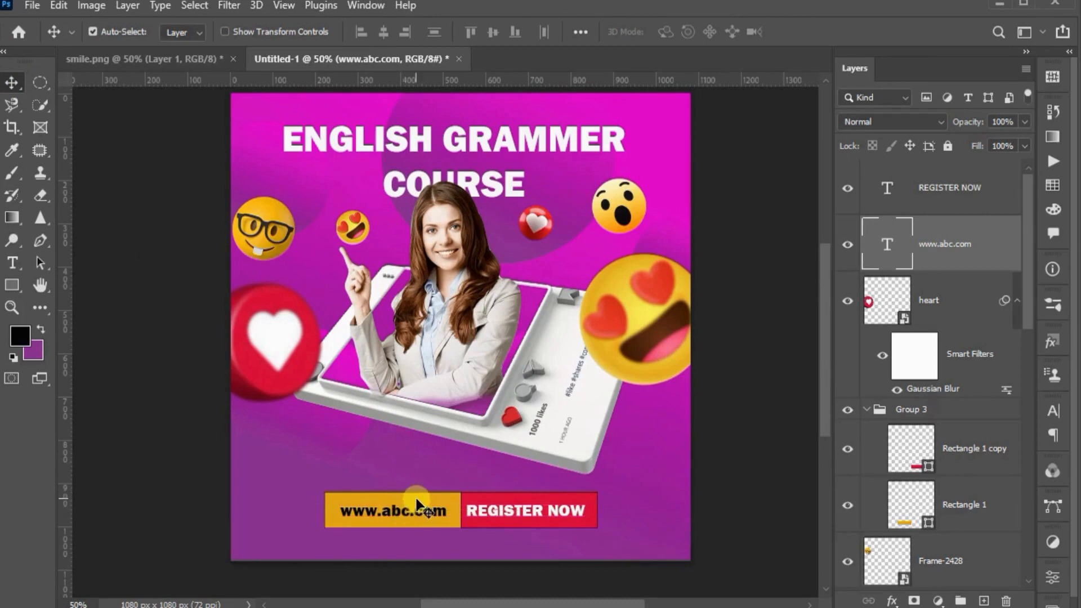
{"action": "left_click", "coordinate": [417, 502], "text": "shift"}
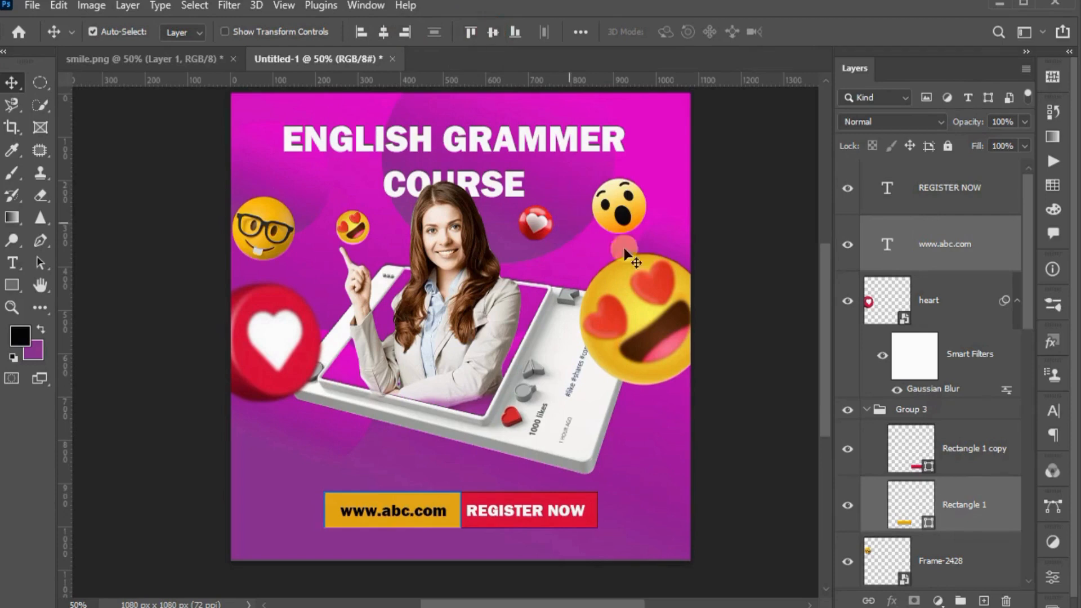
{"action": "left_click", "coordinate": [607, 477]}
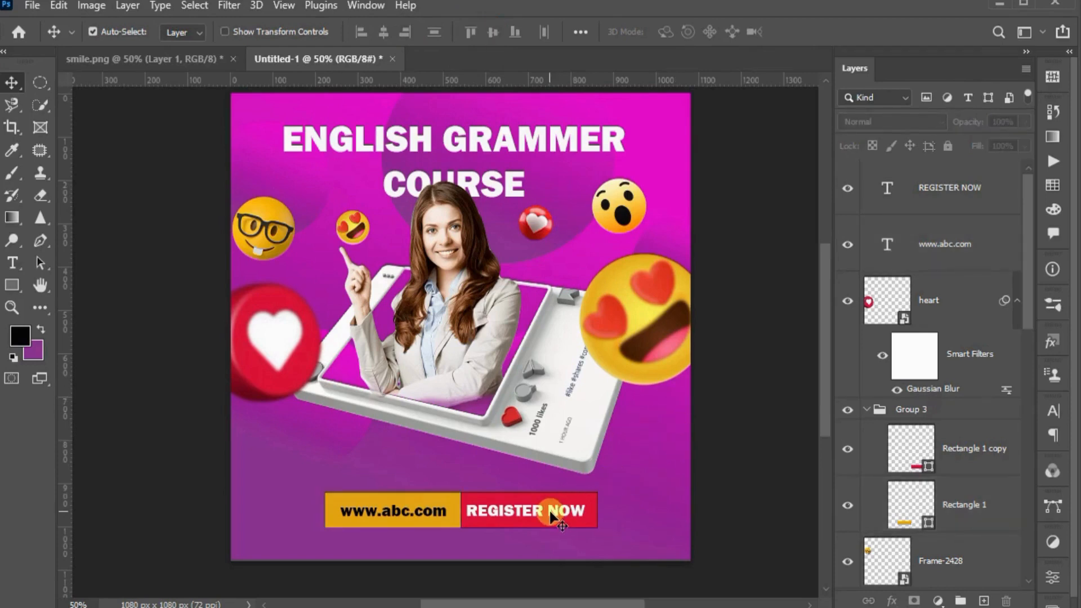
Centre the REGISTER NOW text horizontally and vertically on the red rectangle
{"action": "left_click", "coordinate": [555, 518]}
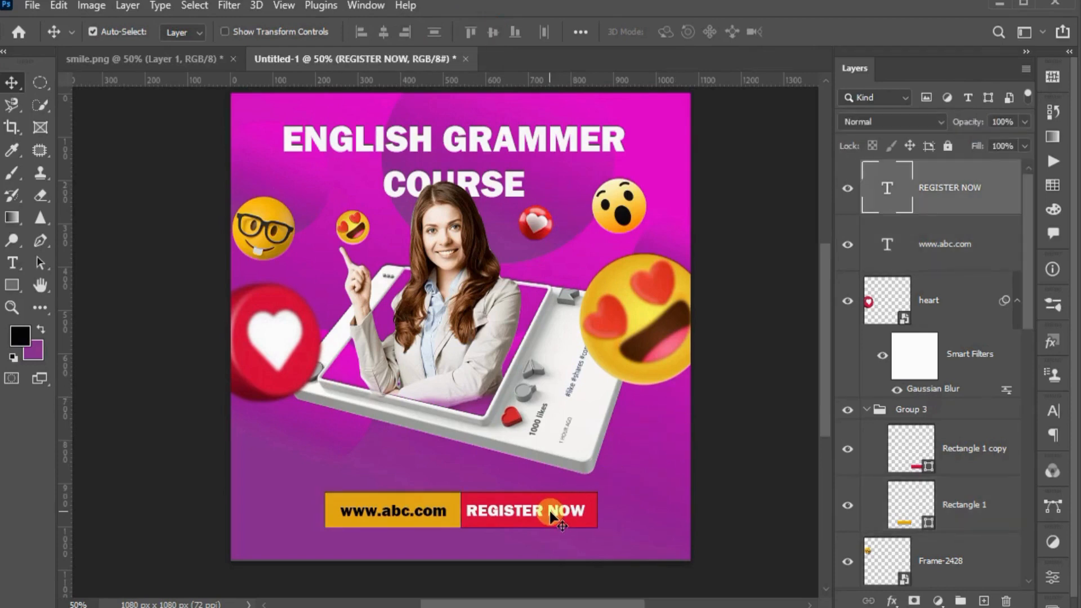
{"action": "left_click", "coordinate": [591, 526], "text": "shift"}
{"action": "left_click", "coordinate": [492, 32]}
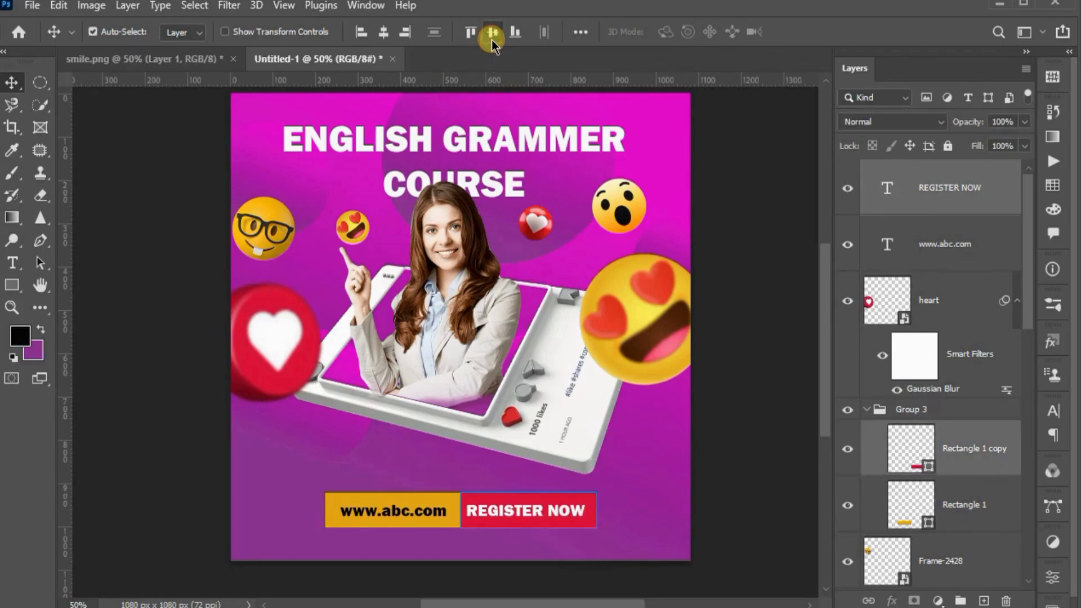
{"action": "left_click", "coordinate": [383, 32]}
{"action": "left_click", "coordinate": [682, 426]}
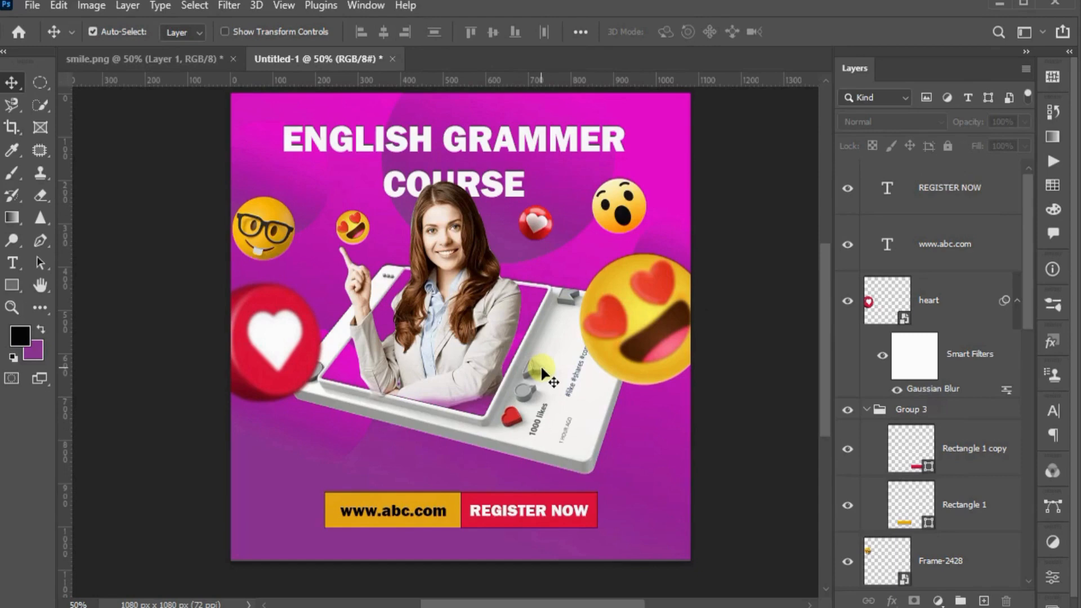
Shift the girl slightly within the frame and paint black on the Group 1 mask to hide her parts overlapping the frame's lower edge
{"action": "left_click_drag", "start_coordinate": [459, 305], "coordinate": [458, 309]}
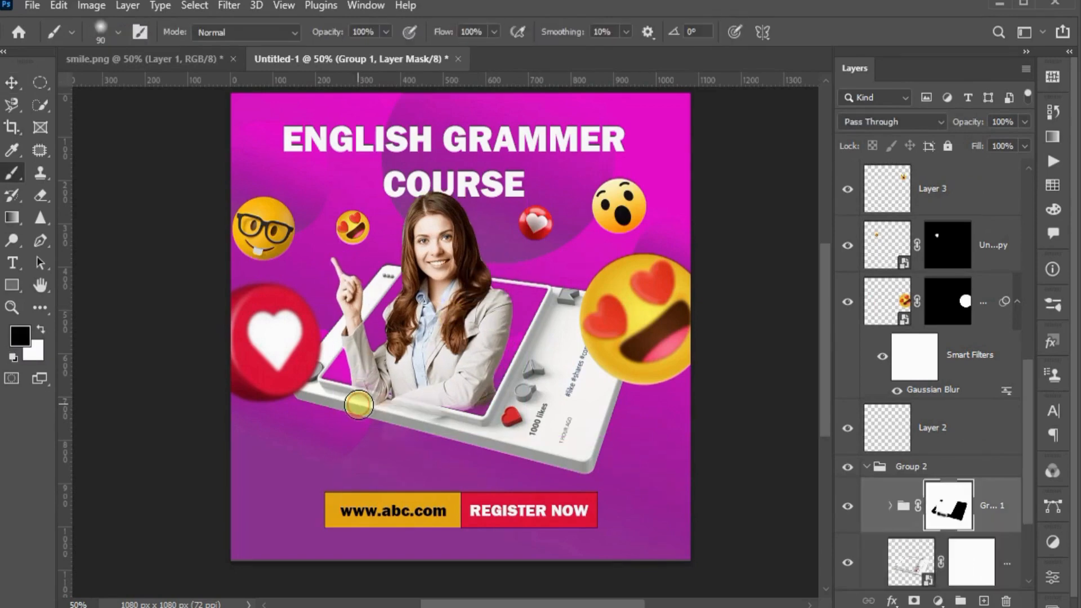
{"action": "mouse_move", "coordinate": [358, 405]}
{"action": "left_mouse_down"}
{"action": "mouse_move", "coordinate": [440, 421]}
{"action": "mouse_move", "coordinate": [394, 428]}
{"action": "mouse_move", "coordinate": [319, 399]}
{"action": "mouse_move", "coordinate": [438, 423]}
{"action": "left_mouse_up"}
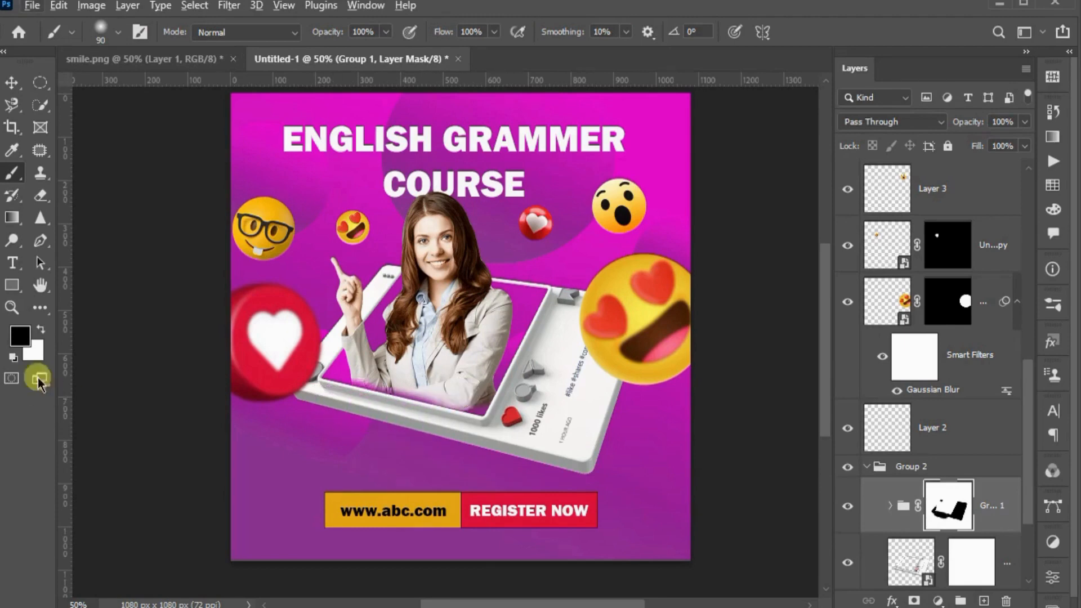
{"action": "left_click", "coordinate": [41, 331]}
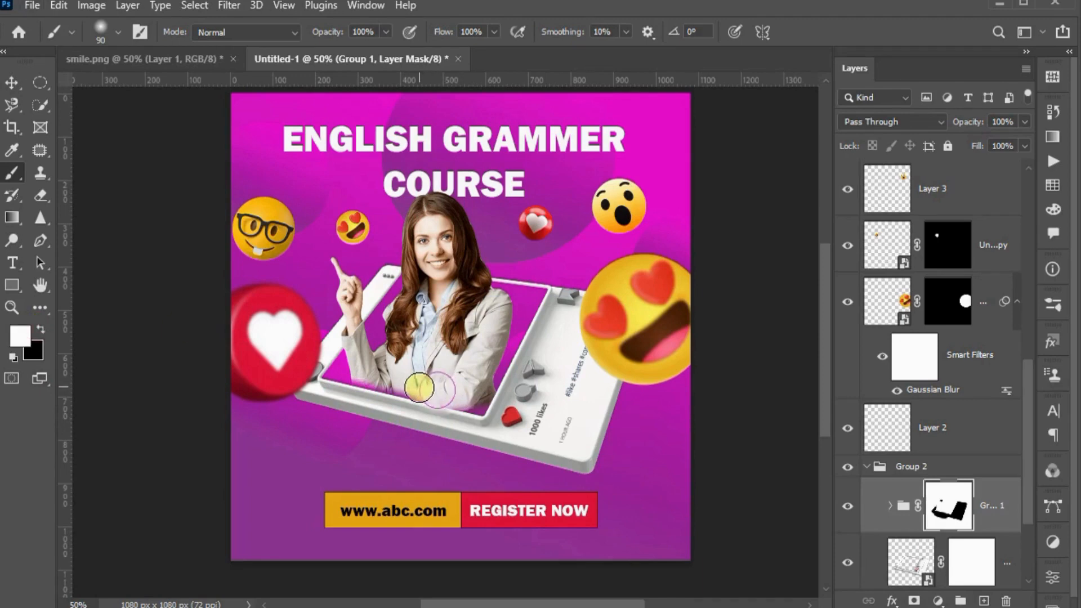
{"action": "key", "text": "x"}
{"action": "left_click_drag", "start_coordinate": [350, 413], "coordinate": [471, 442]}
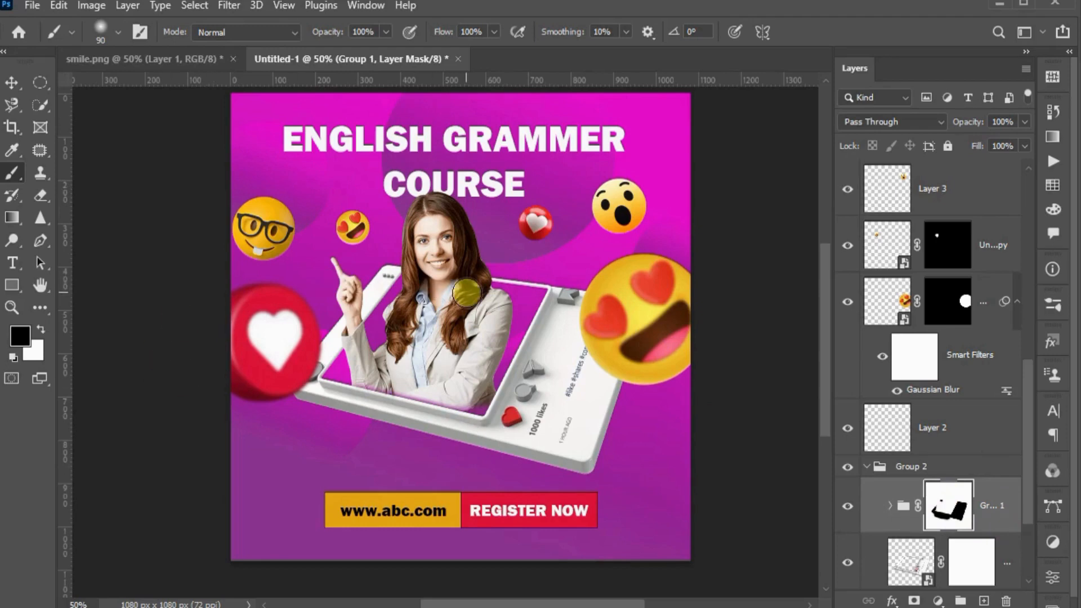
Move the small heart-eyes emoji down to sit just above the girl's pointing fingertip
{"action": "left_click", "coordinate": [12, 83]}
{"action": "left_click", "coordinate": [480, 144]}
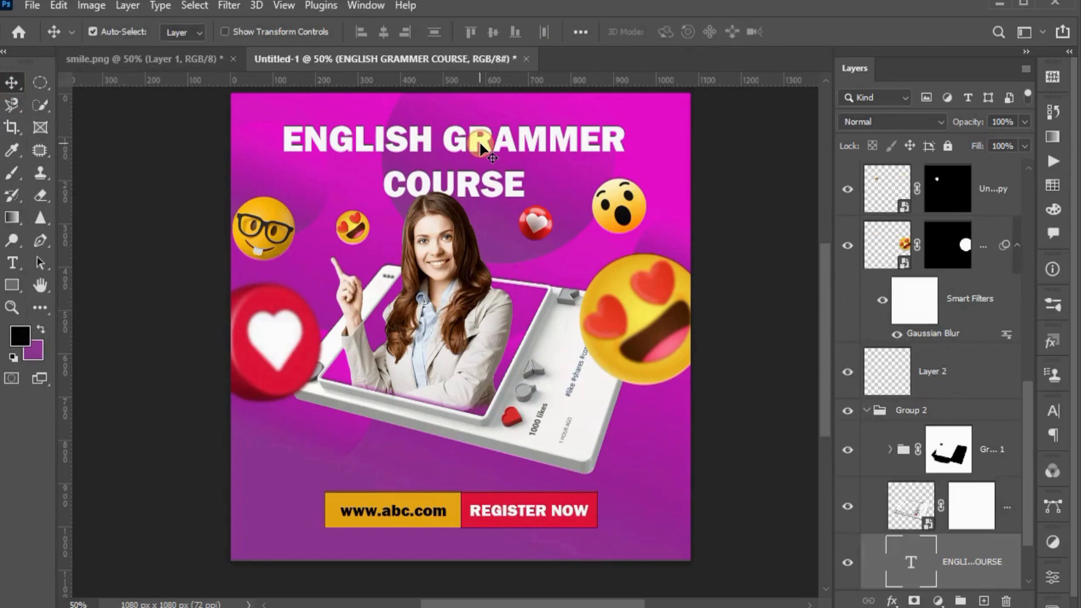
{"action": "left_click", "coordinate": [386, 39]}
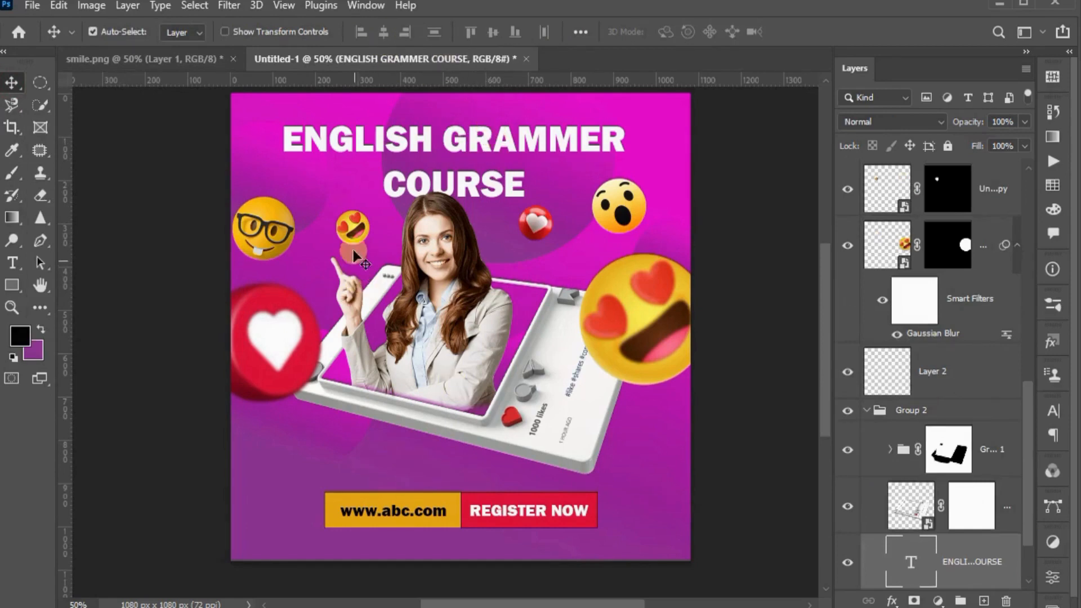
{"action": "left_click_drag", "start_coordinate": [348, 228], "coordinate": [327, 244]}
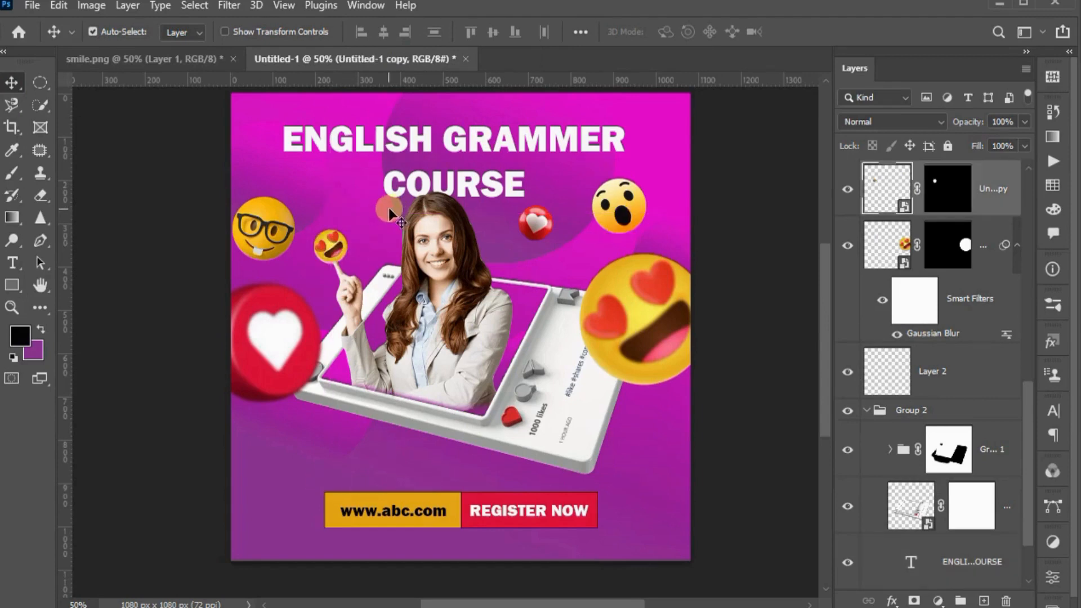